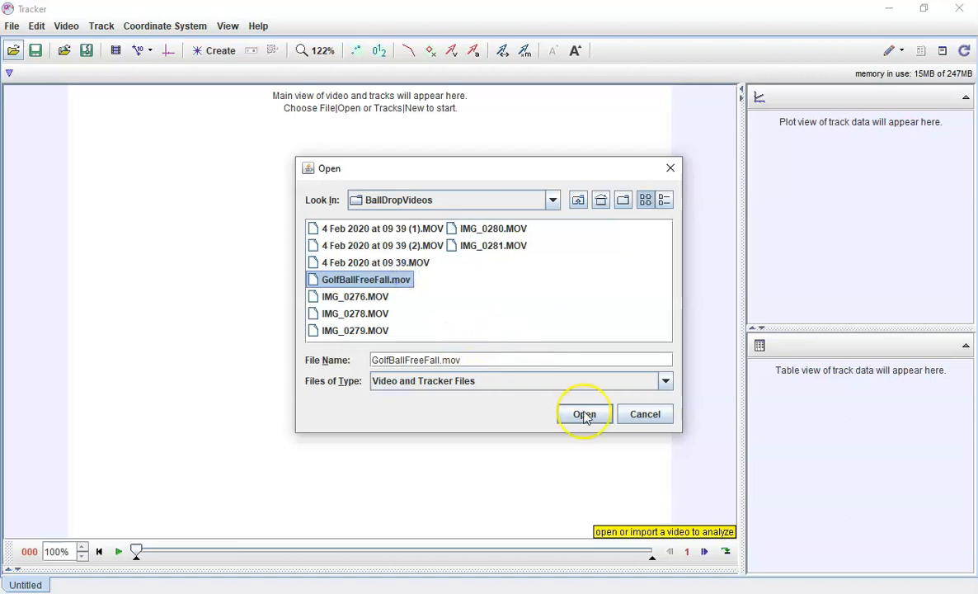
Open the video GolfBallFreeFall.mov and set the clip's start frame to frame 8
click(585, 415)
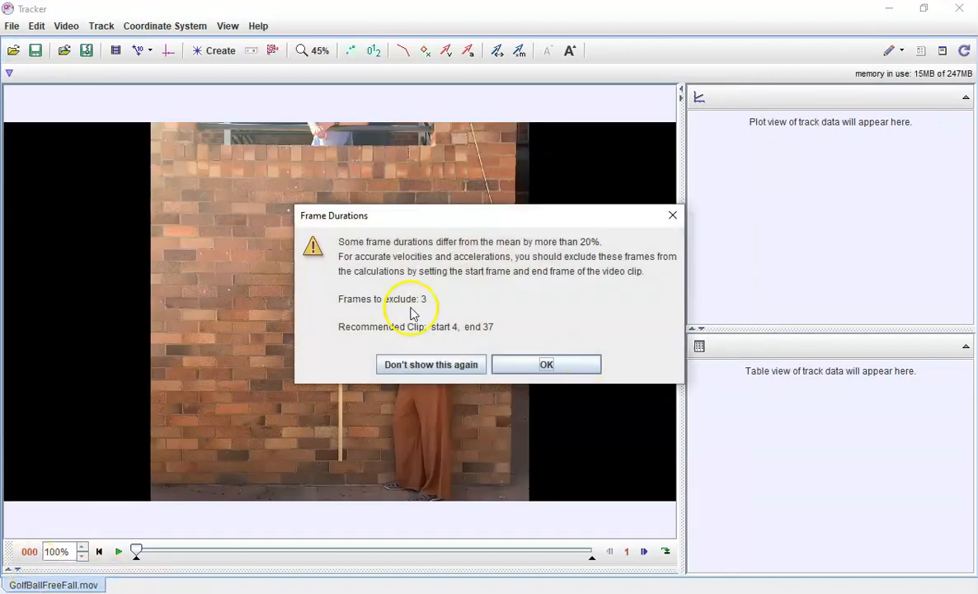
click(549, 365)
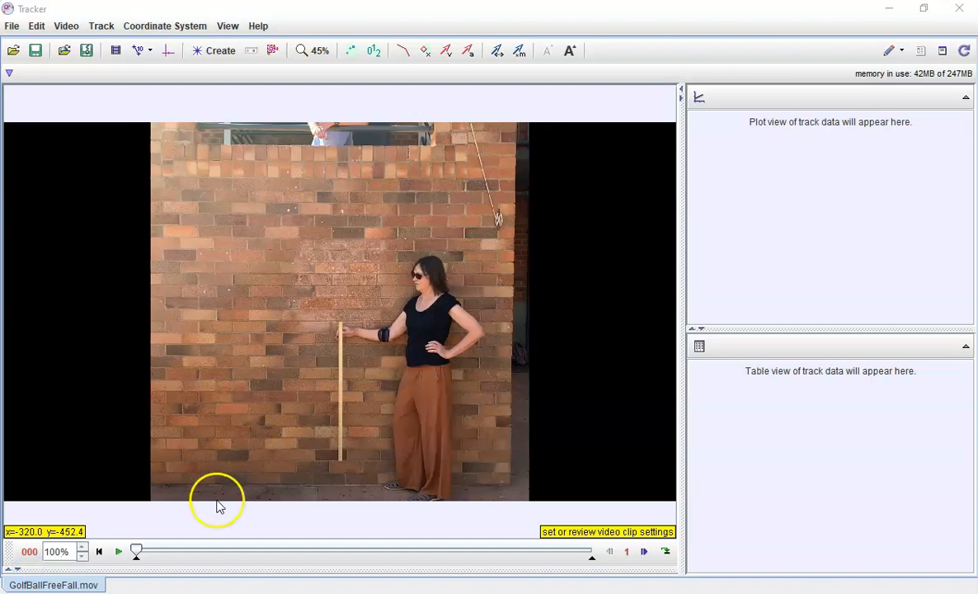
click(139, 550)
drag(140, 554, 237, 555)
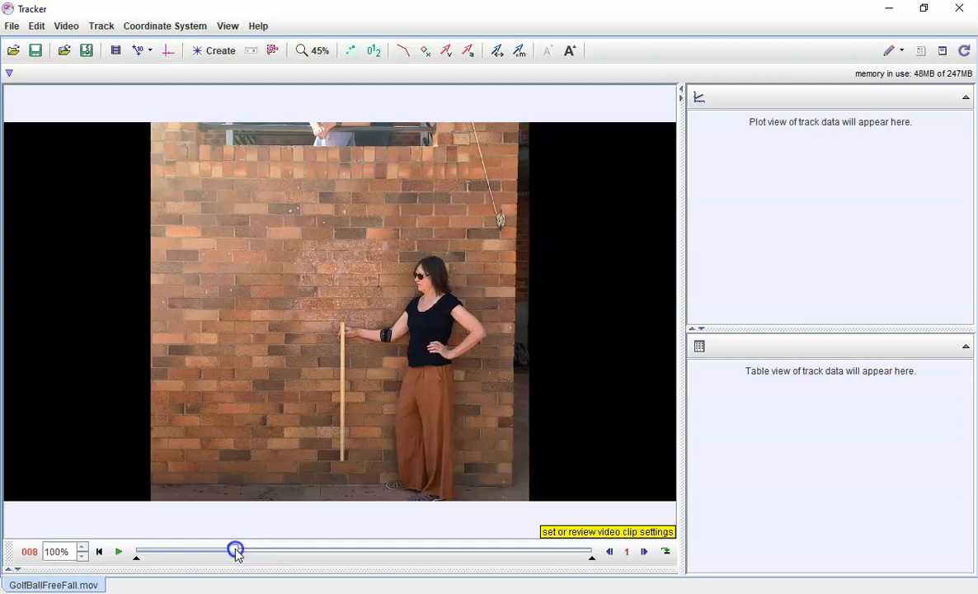
mouse_move(237, 554)
mouse_down()
mouse_move(225, 550)
mouse_move(235, 555)
mouse_up()
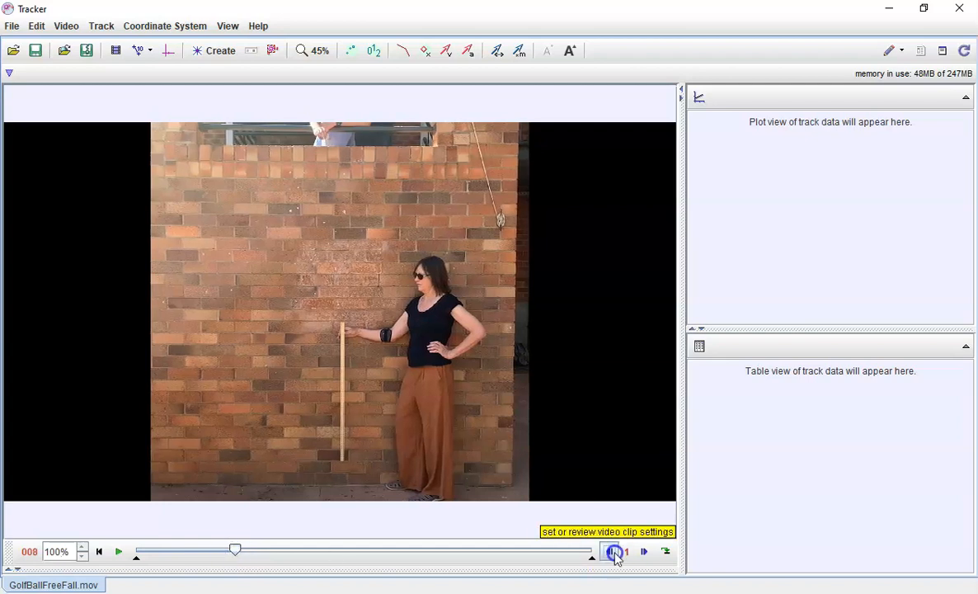
right_click(233, 551)
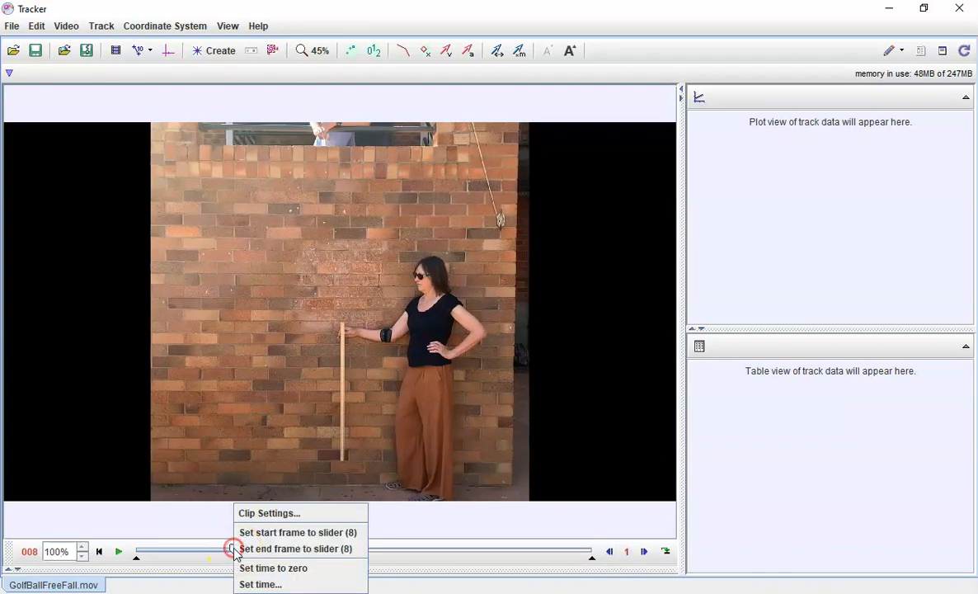
click(306, 534)
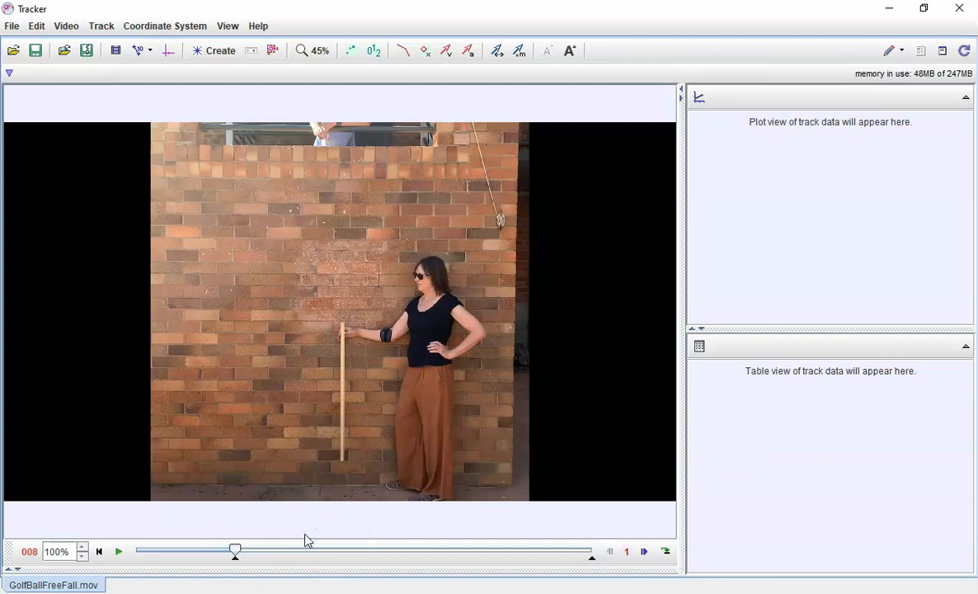
Set the clip's end frame to frame 30, while the golf ball is just above the ground
click(236, 553)
drag(235, 553, 499, 570)
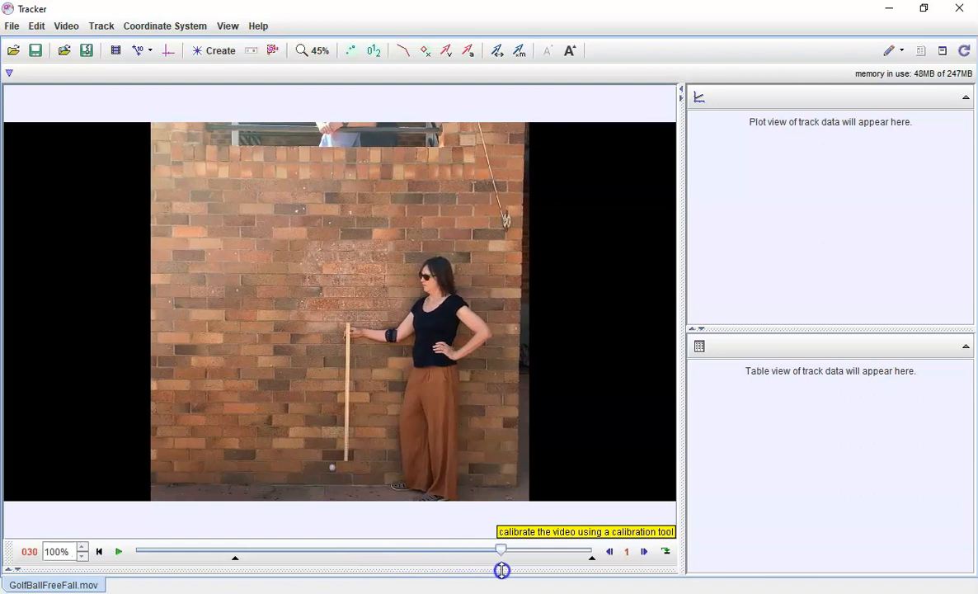
click(506, 553)
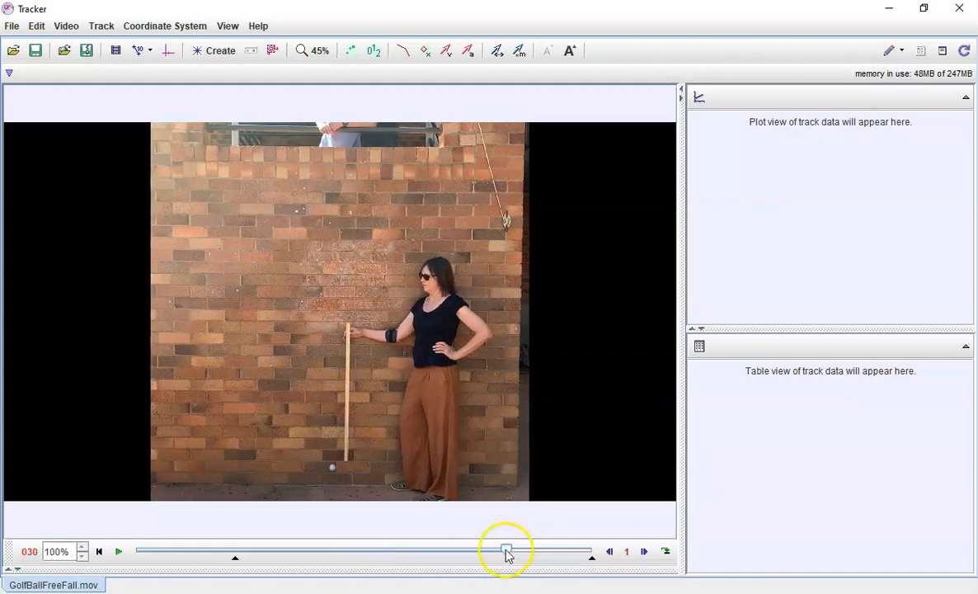
click(609, 551)
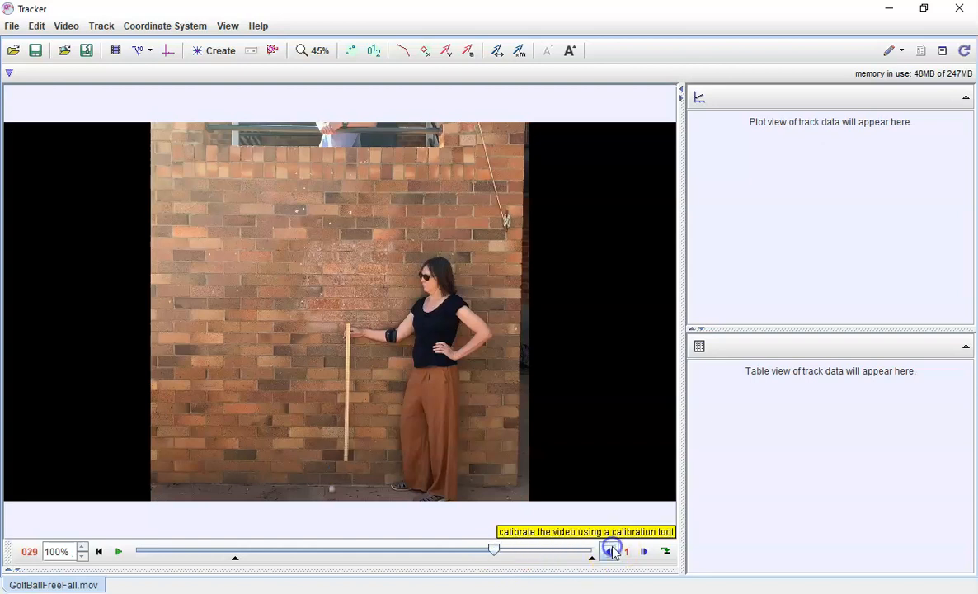
click(644, 550)
click(507, 551)
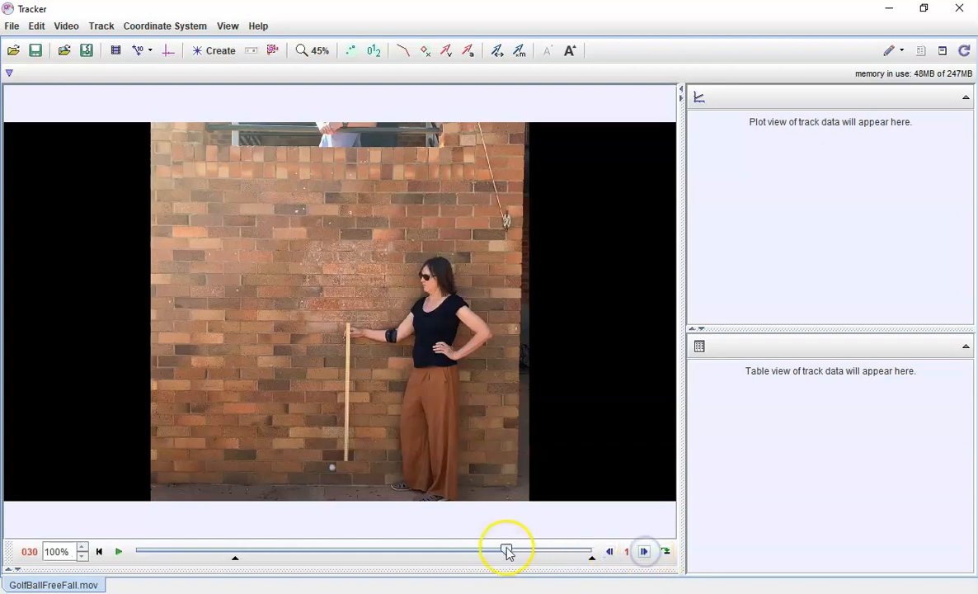
right_click(507, 551)
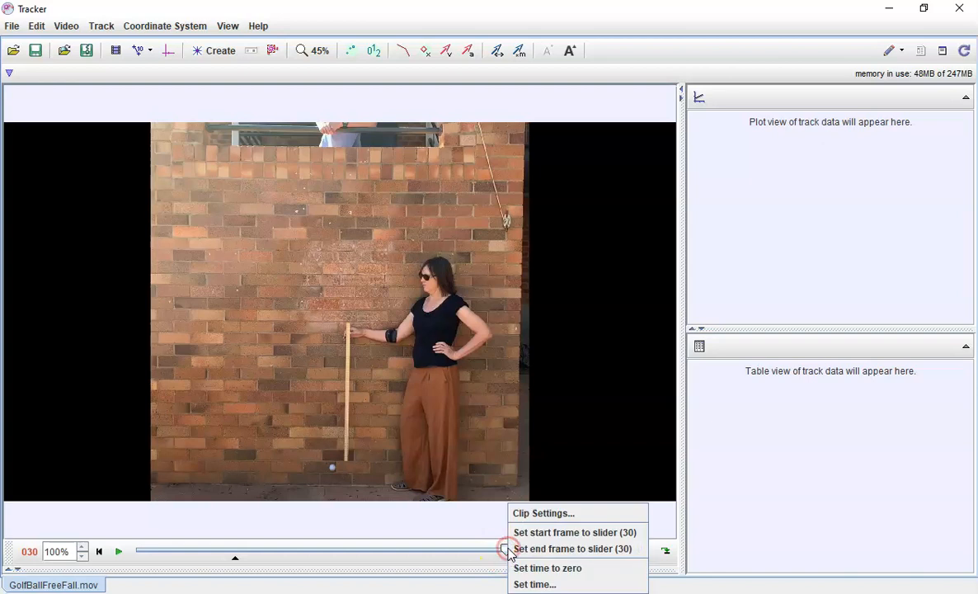
click(577, 549)
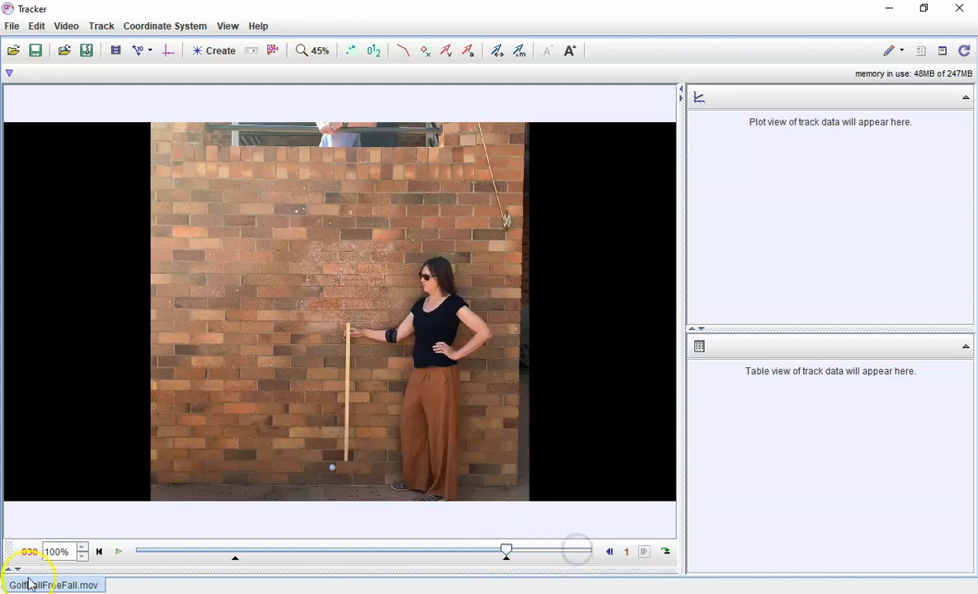
Create a calibration stick and mark its ends at the upper and lower ends of the wooden ruler
click(149, 51)
click(150, 52)
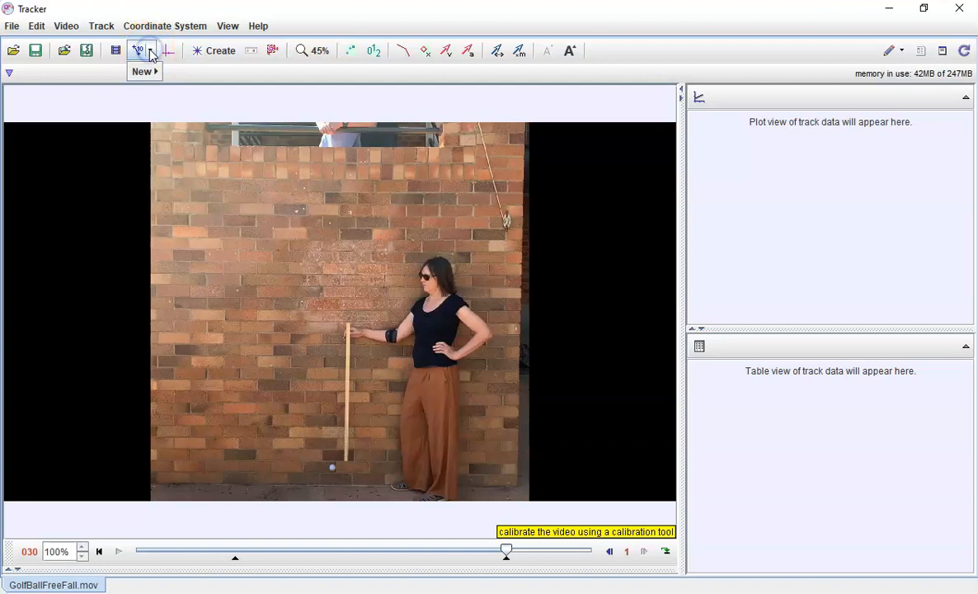
mouse_move(151, 71)
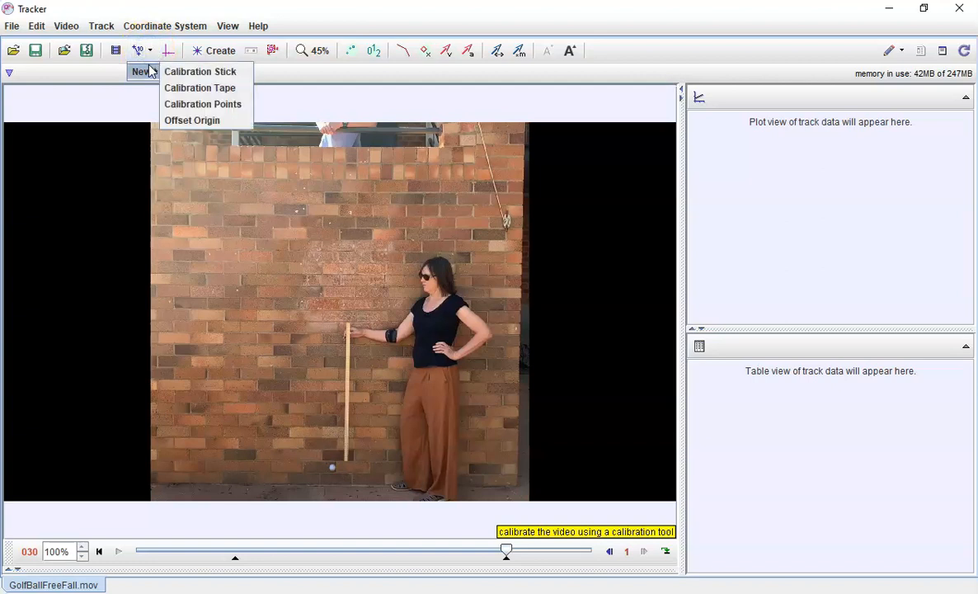
click(238, 74)
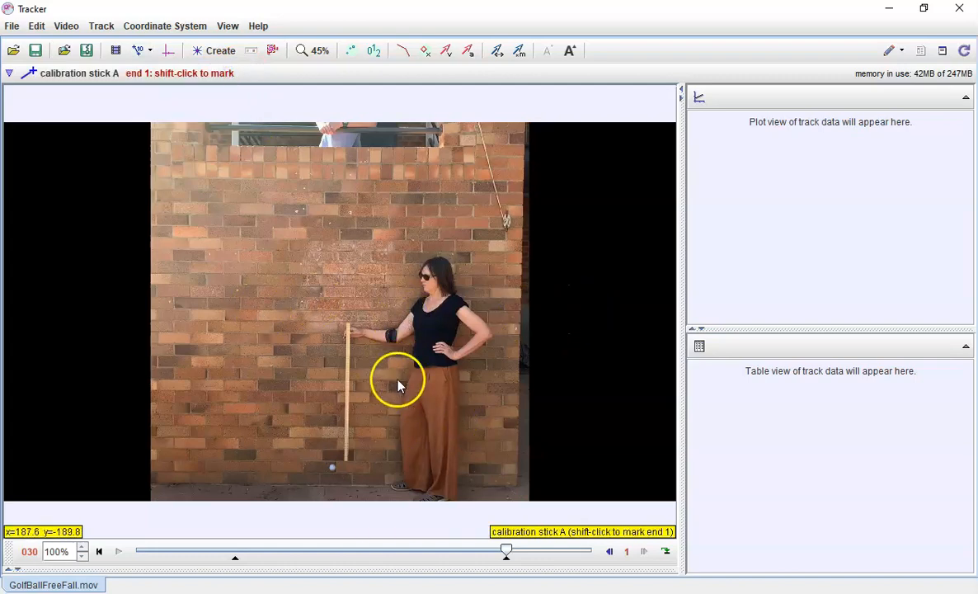
scroll(387, 330, up, 5)
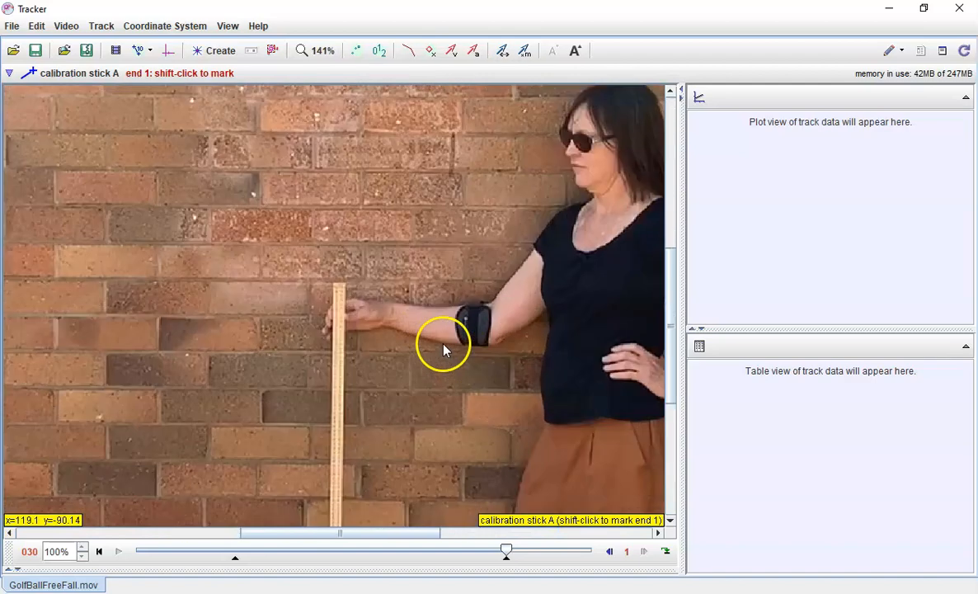
scroll(444, 350, up, 3)
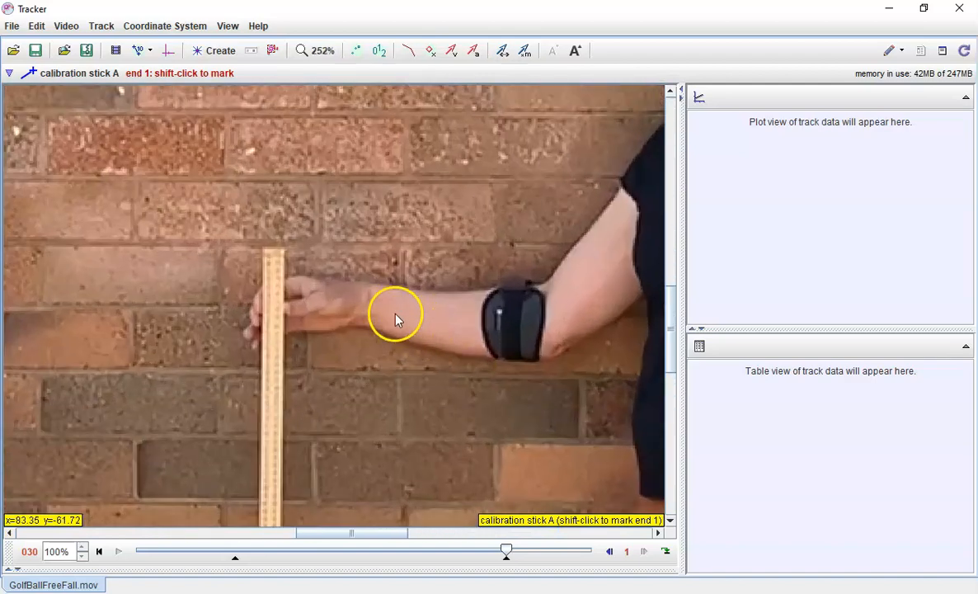
scroll(375, 298, up, 1)
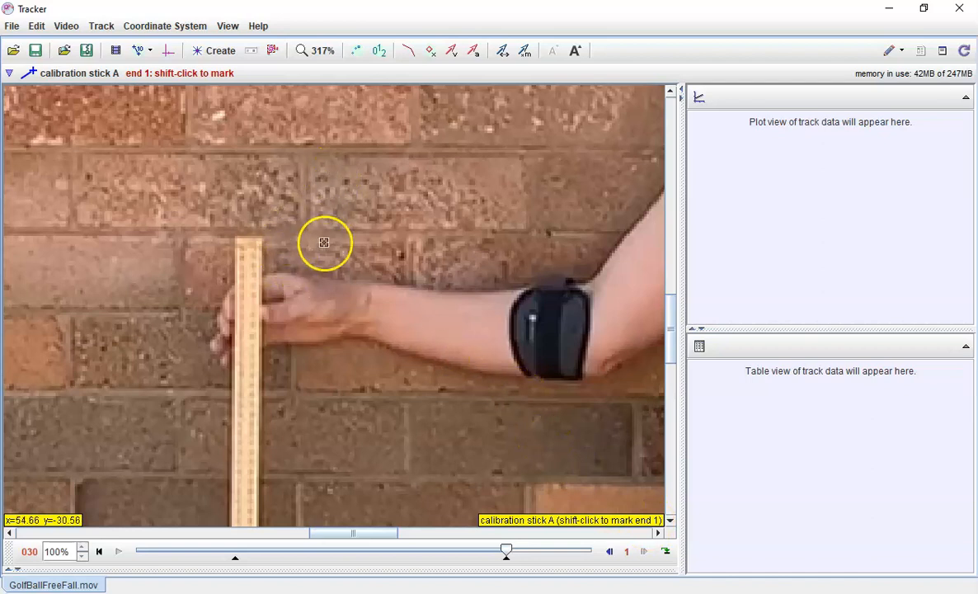
shift+click(268, 239)
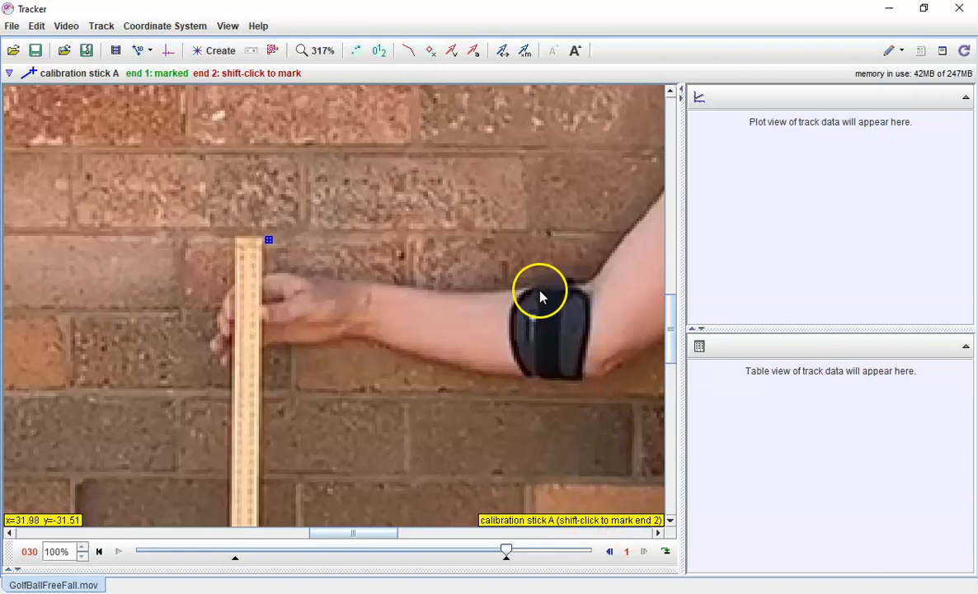
drag(670, 312, 660, 442)
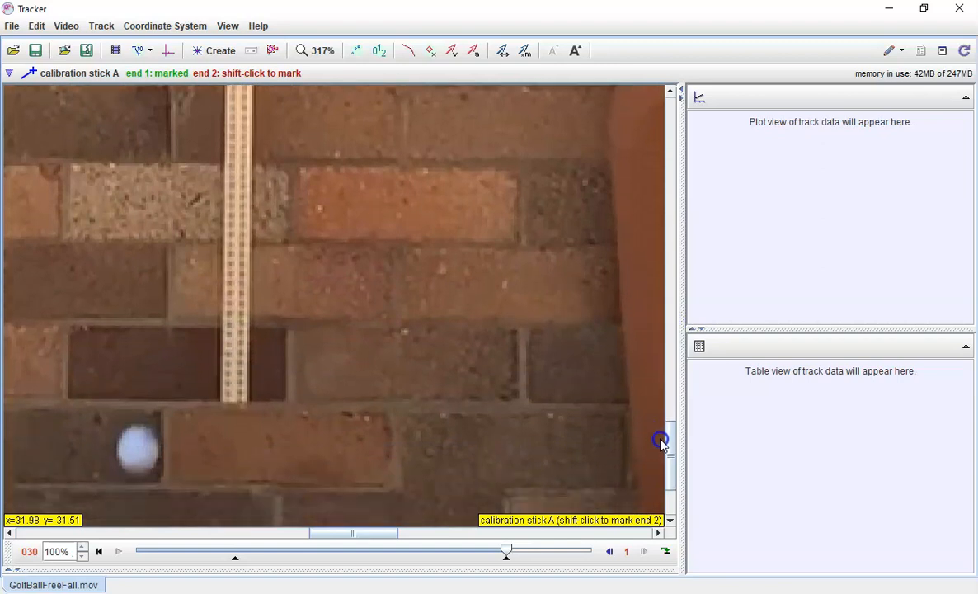
shift+click(252, 409)
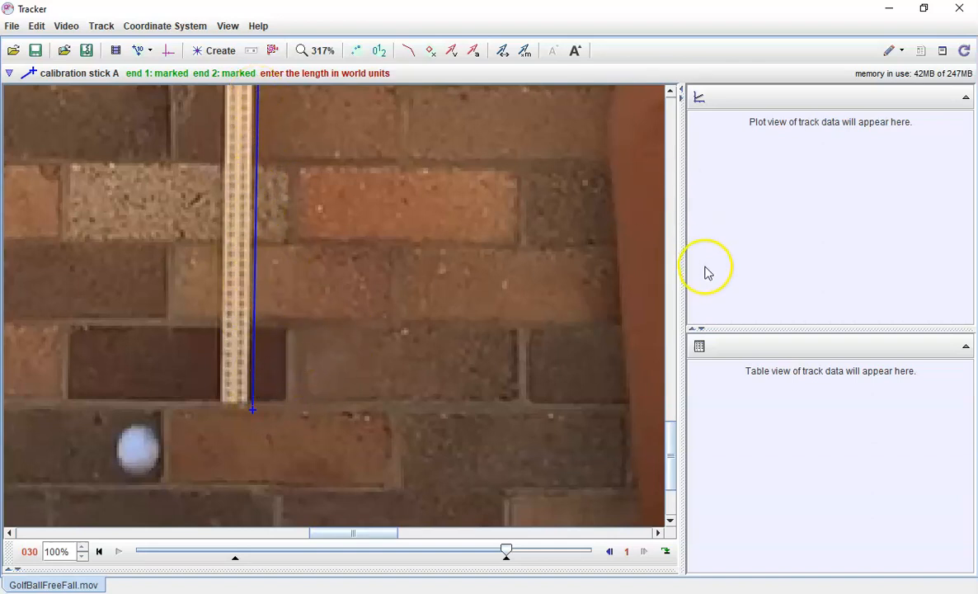
Set the calibration stick's length to 1 m
drag(672, 450, 678, 393)
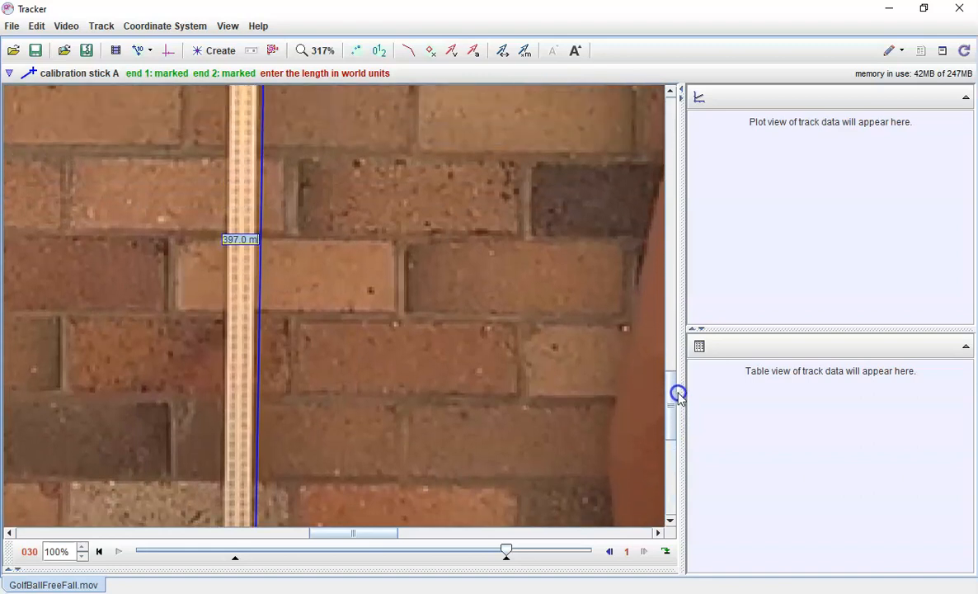
click(245, 239)
click(246, 239)
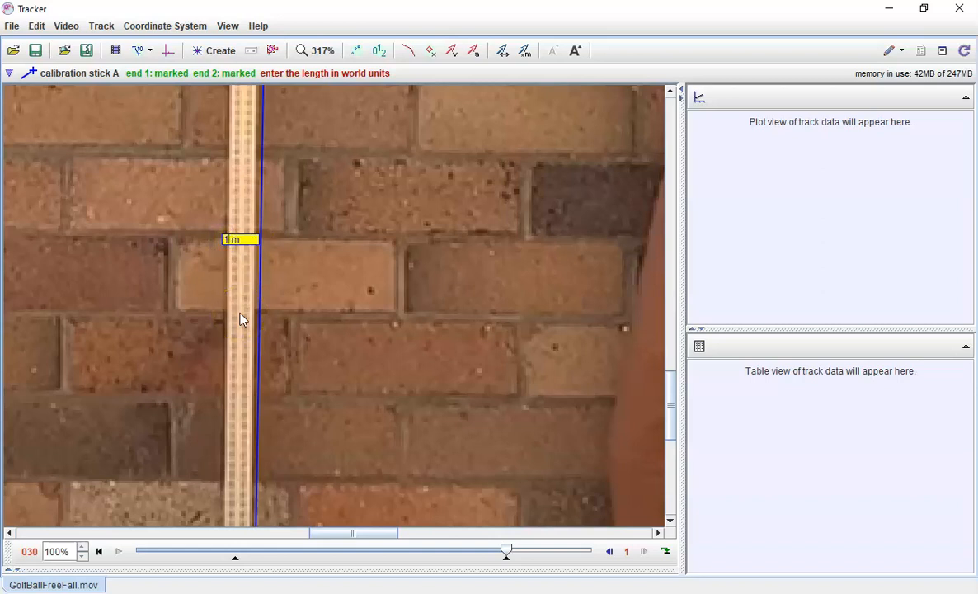
key(Return)
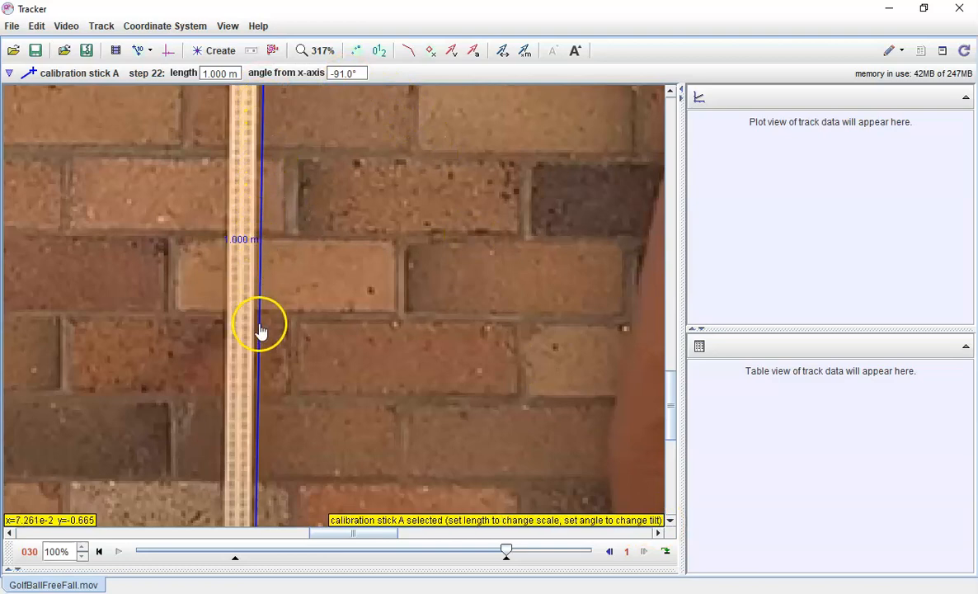
Show the coordinate axes at the clip's start frame and move their origin to the ball-dropping hand above the wall, at about pixel 904, 67
mouse_move(666, 388)
mouse_down()
mouse_move(670, 334)
mouse_move(669, 448)
mouse_move(668, 338)
mouse_move(661, 392)
mouse_up()
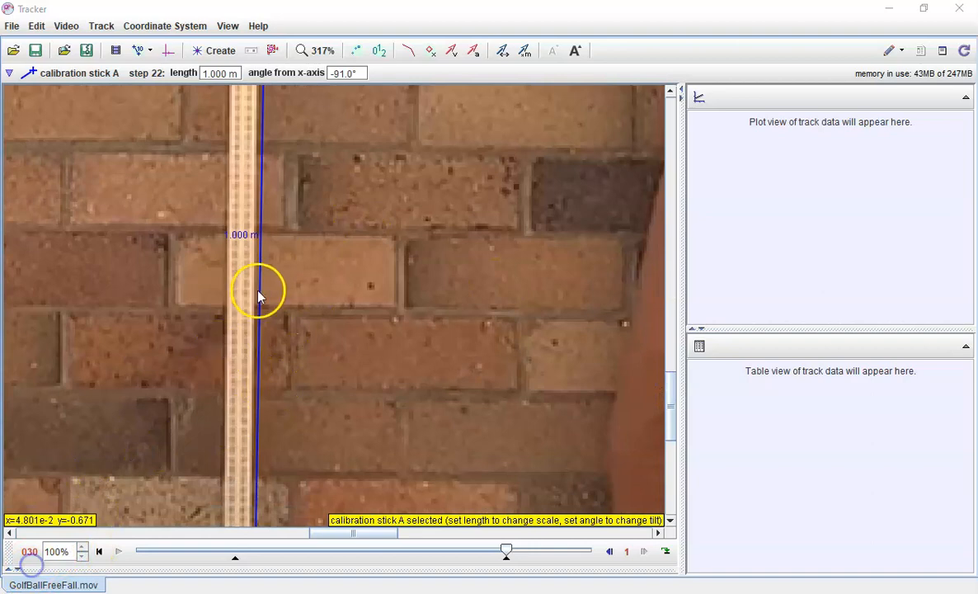
scroll(363, 254, down, 3)
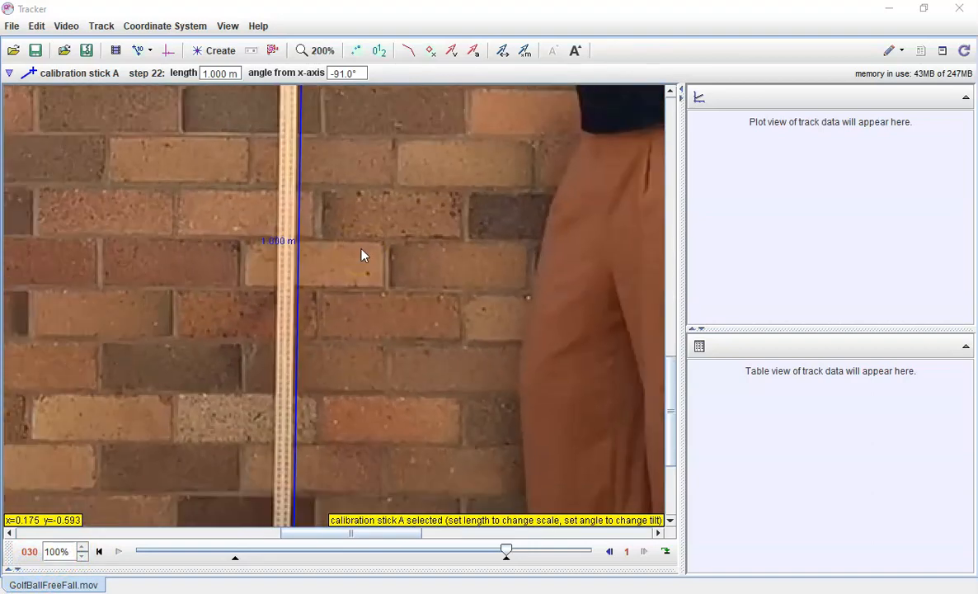
scroll(363, 254, down, 3)
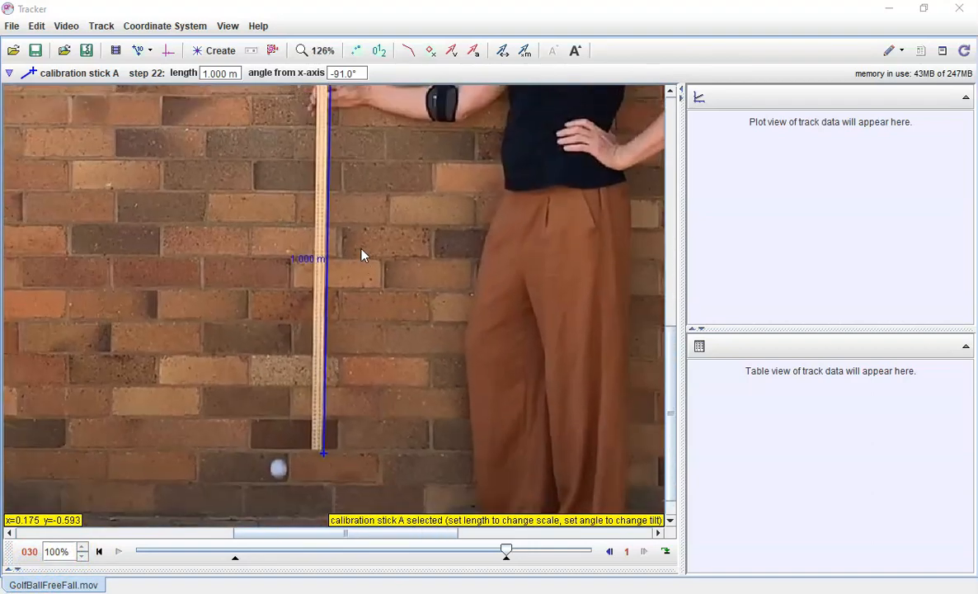
scroll(577, 313, down, 3)
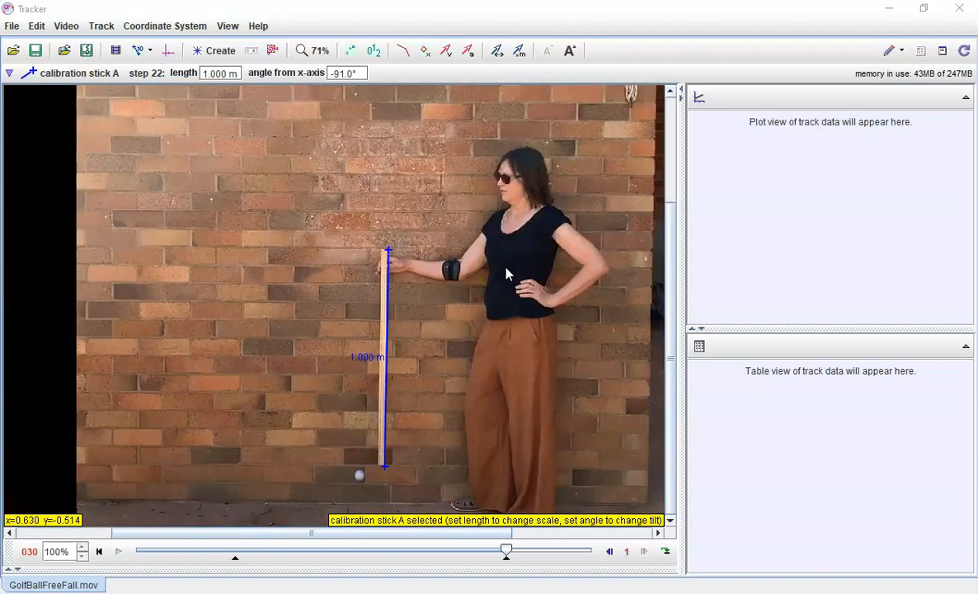
scroll(506, 271, down, 1)
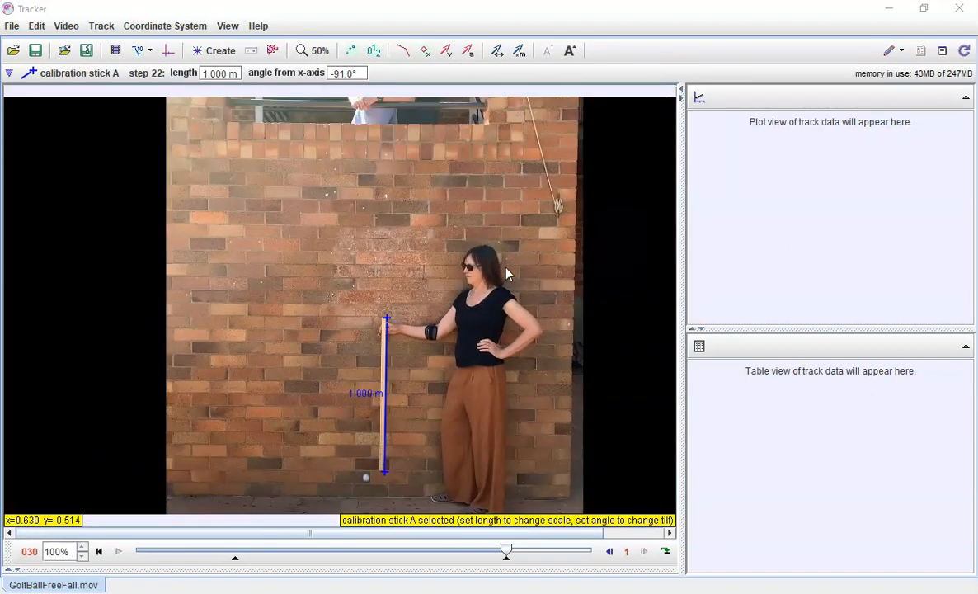
click(100, 552)
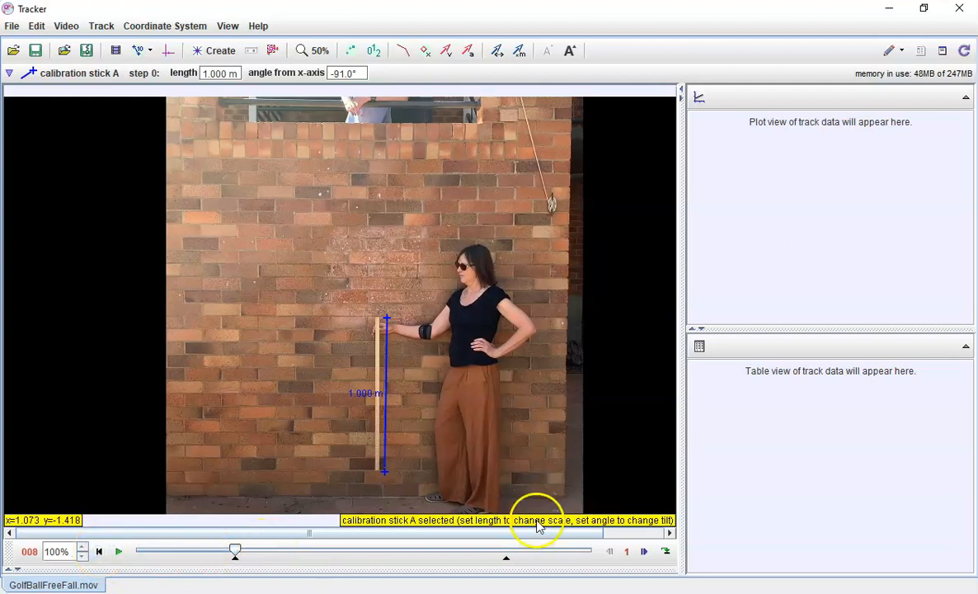
click(169, 52)
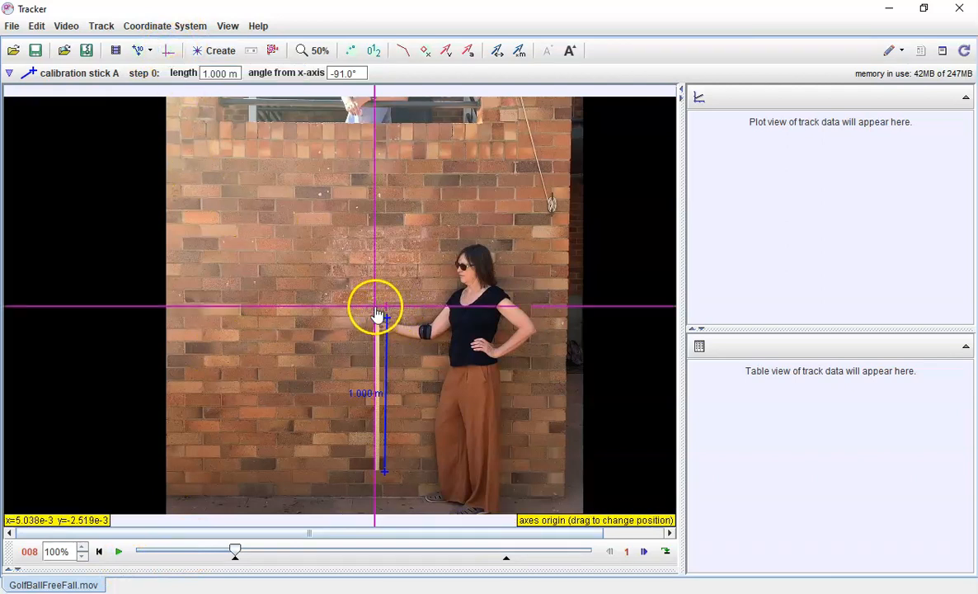
drag(377, 308, 353, 122)
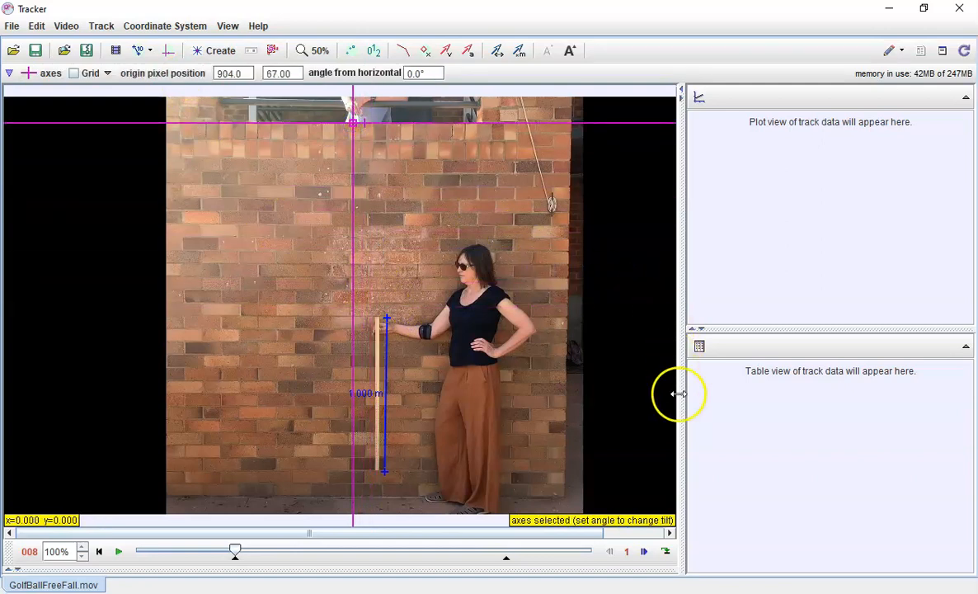
Move the coordinate origin onto the golf ball held in the hand at the start frame, at about pixel 921.2, 38.76
scroll(470, 221, up, 1)
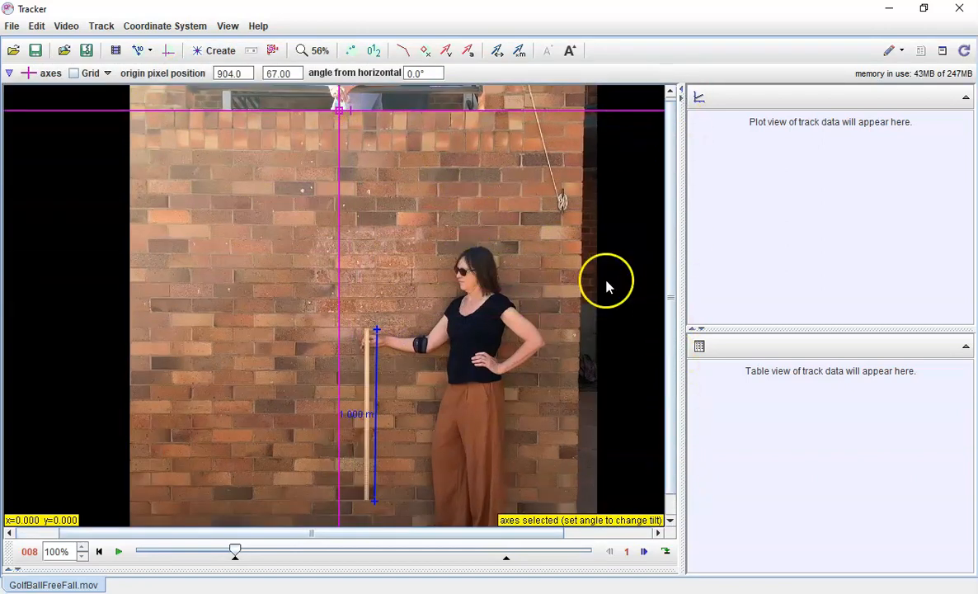
drag(672, 479, 672, 475)
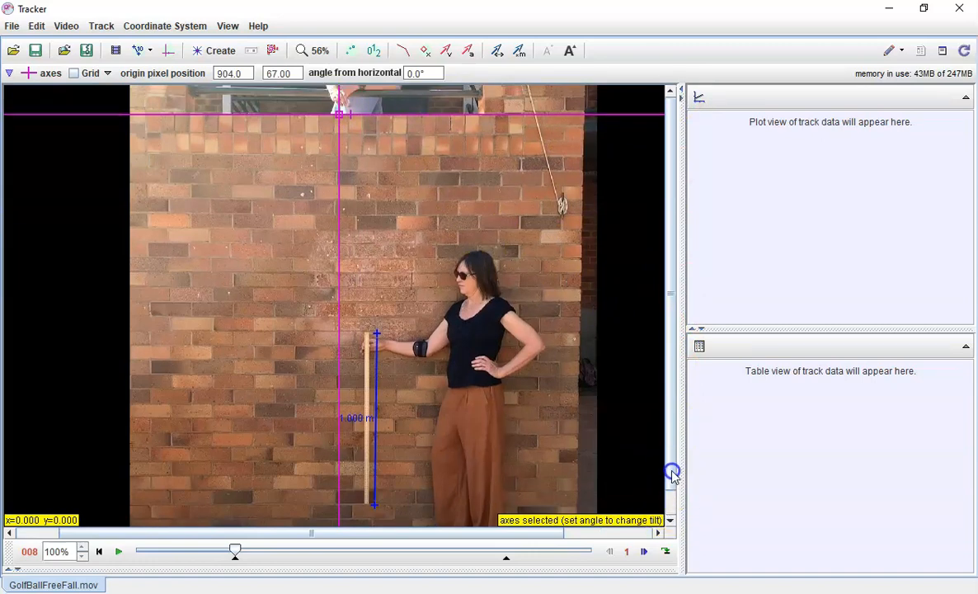
scroll(465, 181, up, 7)
drag(669, 325, 672, 149)
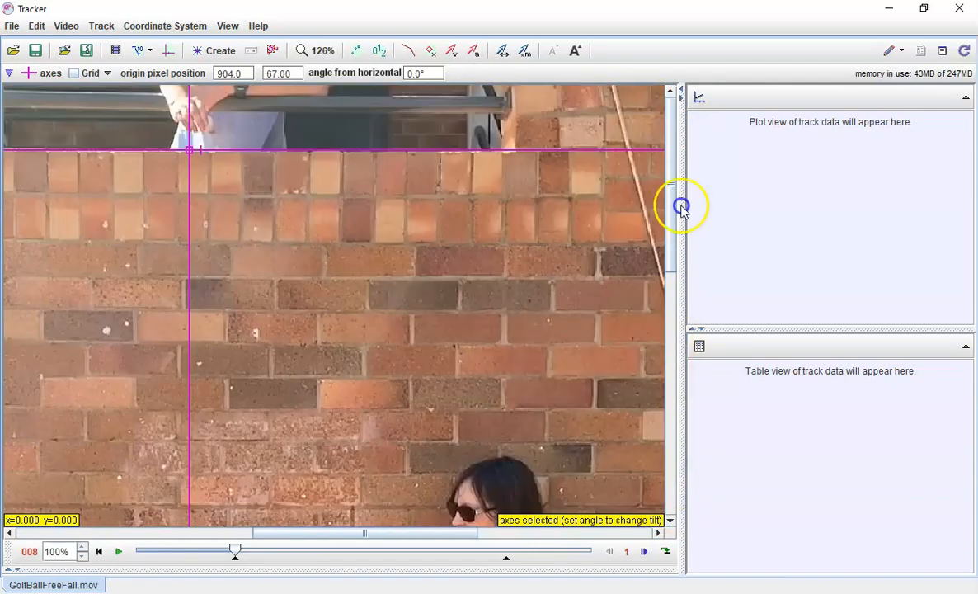
scroll(338, 188, up, 3)
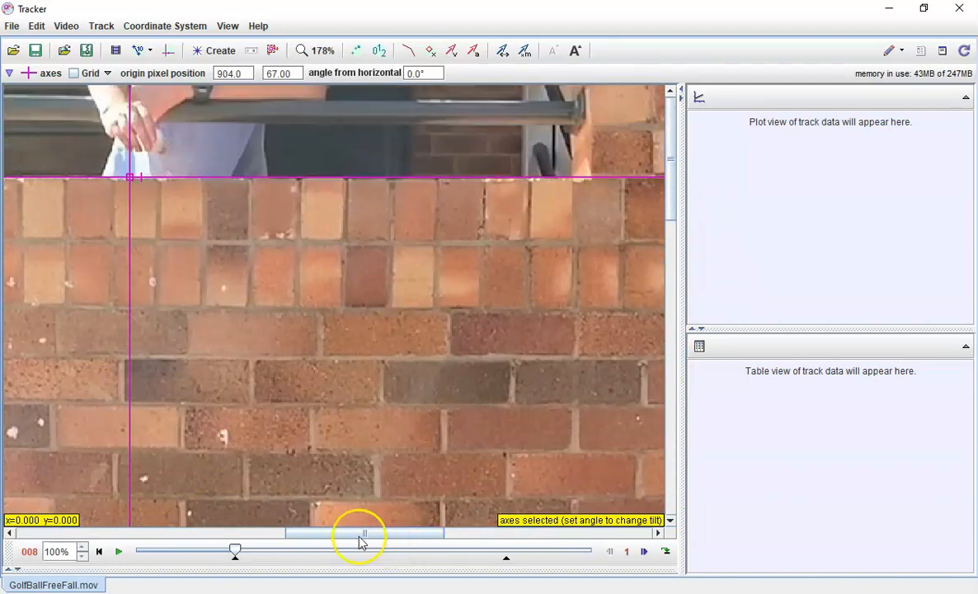
drag(356, 532, 306, 530)
scroll(307, 207, up, 2)
drag(307, 207, 340, 157)
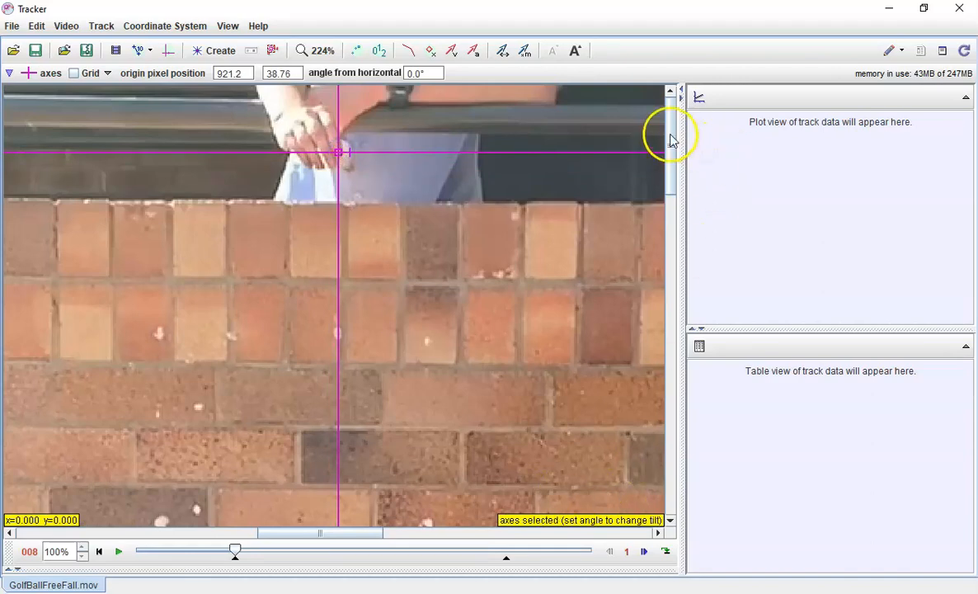
At frame 29, tilt the axes to 0.9° from horizontal so the vertical axis passes through the golf ball near the ground
drag(669, 136, 662, 476)
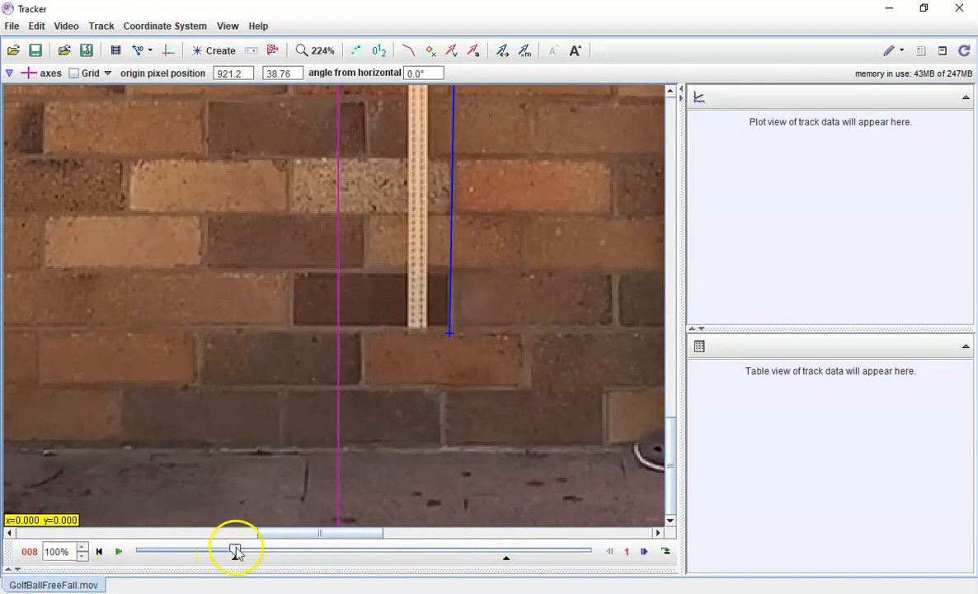
drag(235, 551, 493, 571)
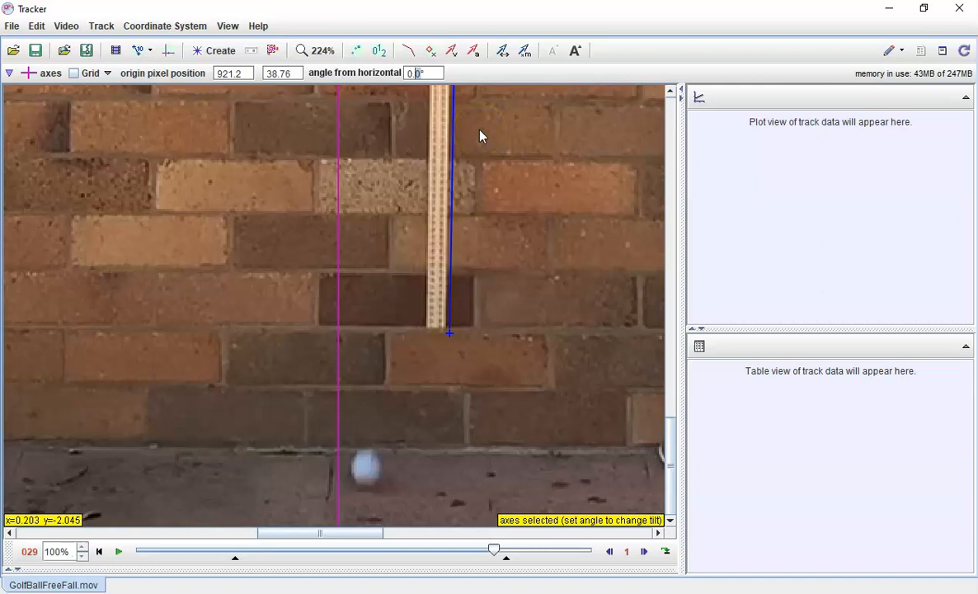
text(0.8)
key(Return)
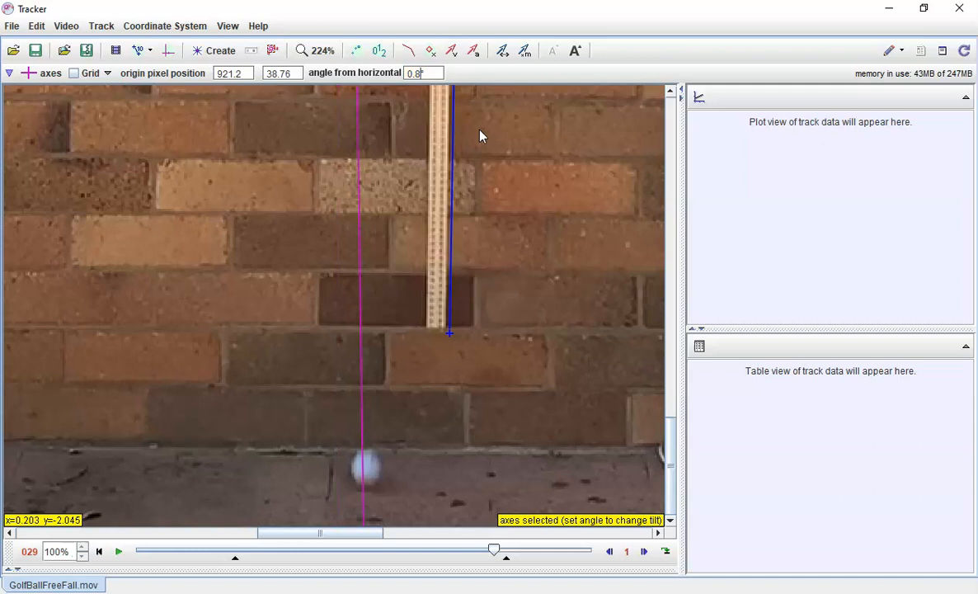
text(0.9)
key(Return)
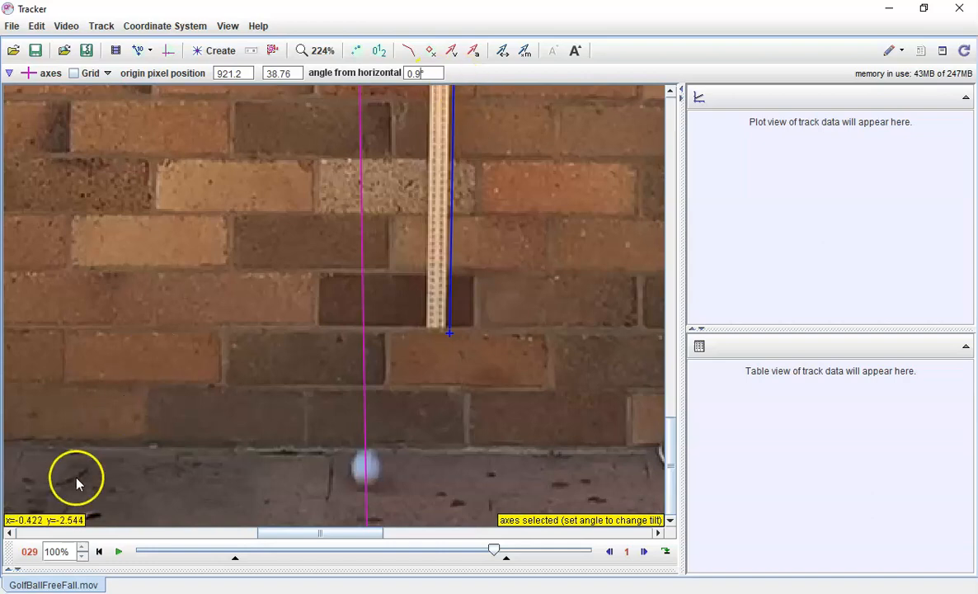
scroll(506, 222, down, 2)
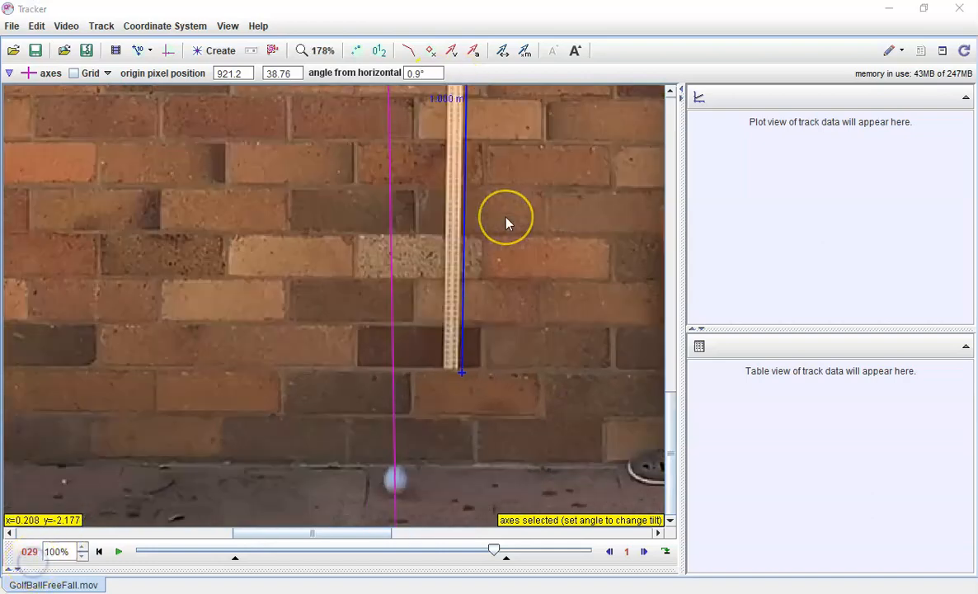
scroll(506, 222, down, 7)
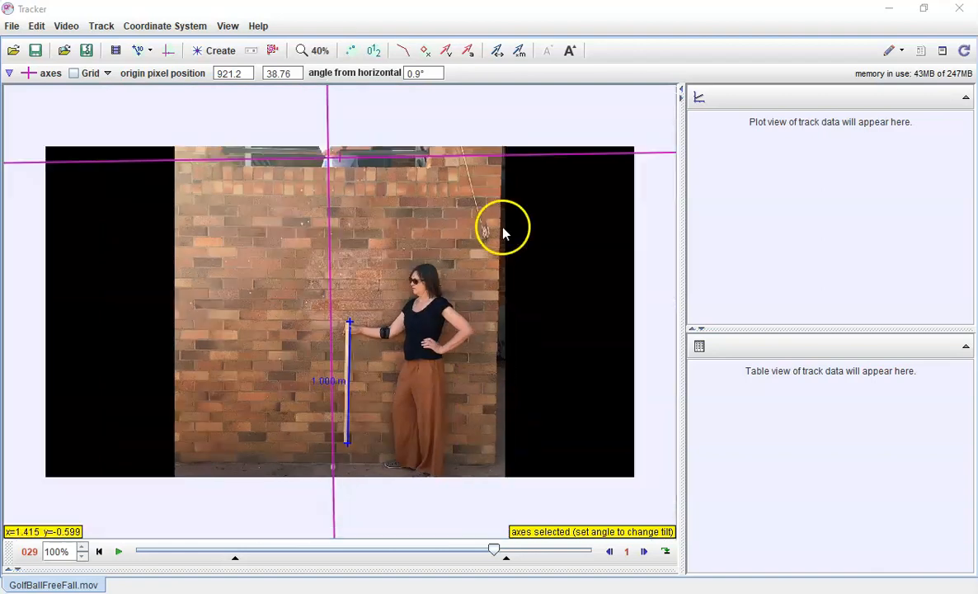
scroll(504, 235, up, 1)
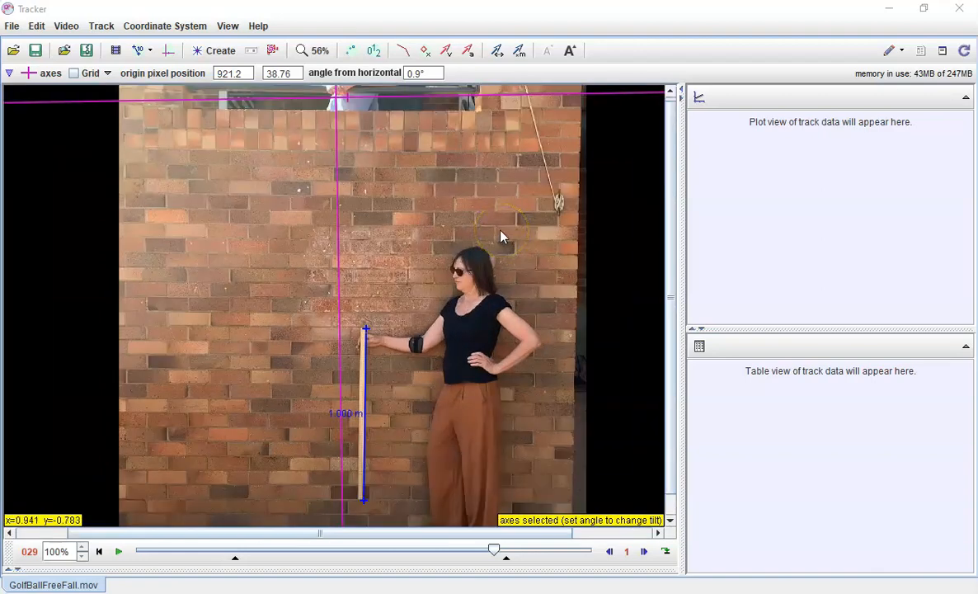
Hide the coordinate axes and the calibration stick, and return the video to the clip's start frame
click(167, 51)
click(138, 51)
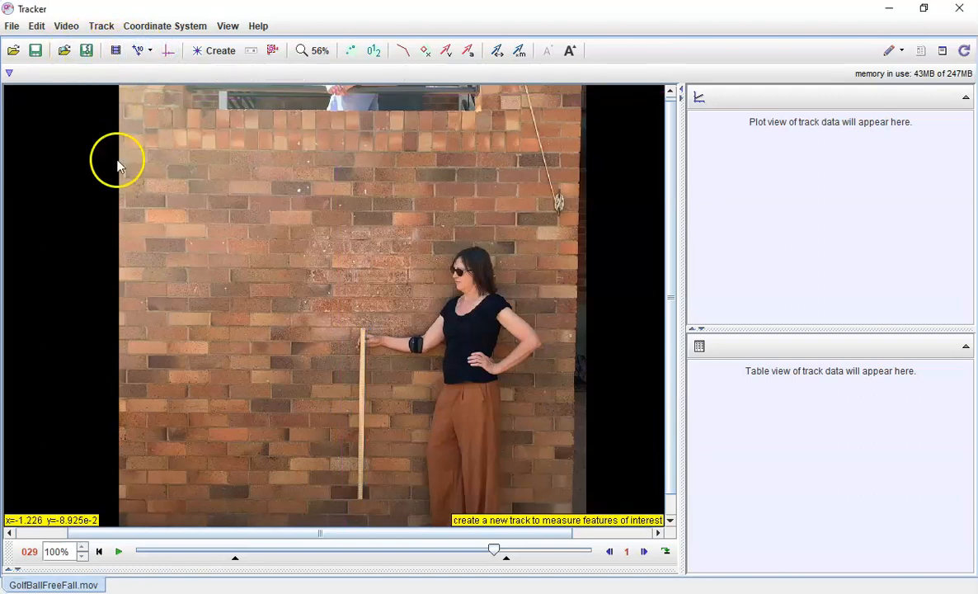
click(32, 559)
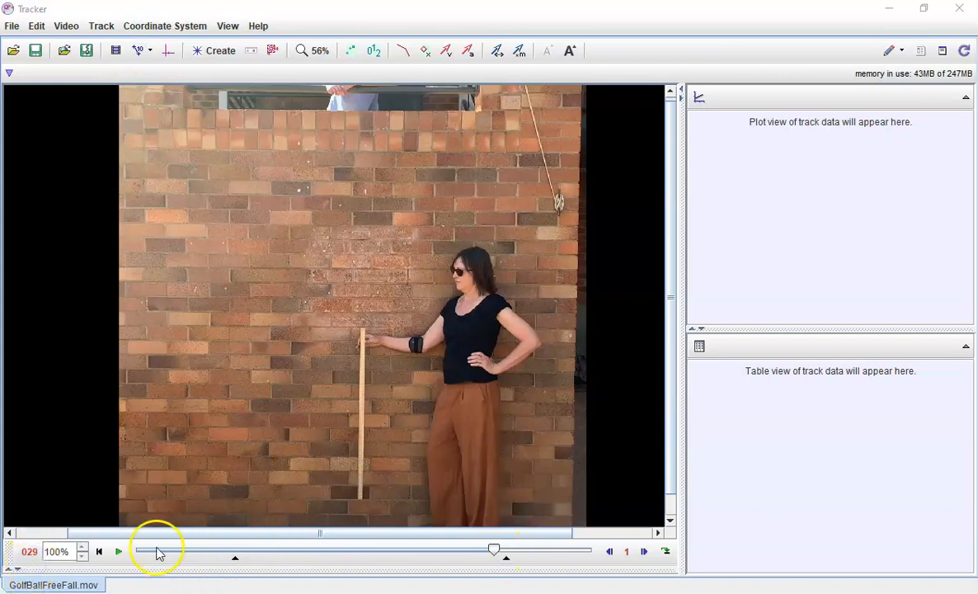
click(97, 552)
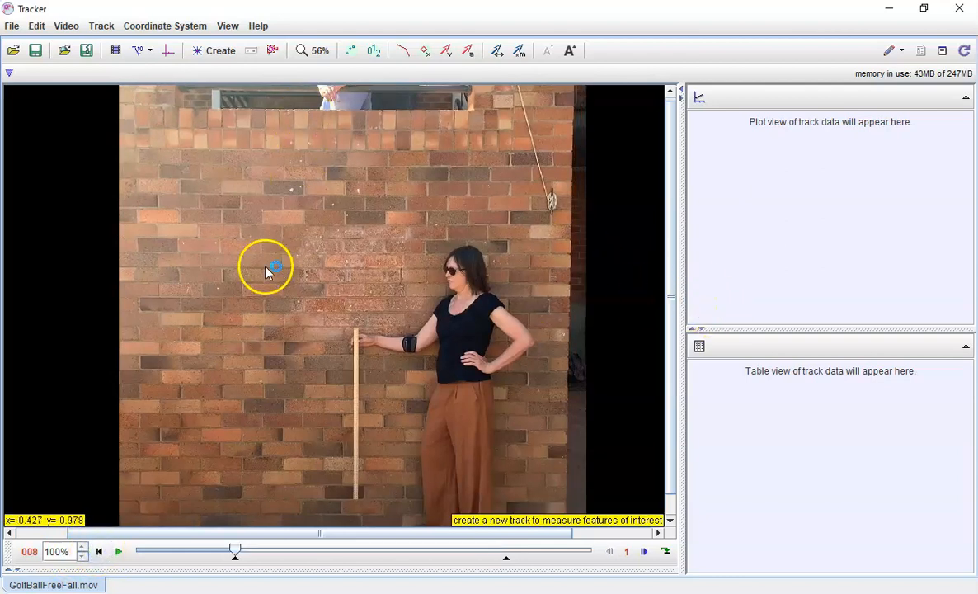
Create a point mass track for the ball at the start frame, with the ball-dropping hand in close view
click(221, 51)
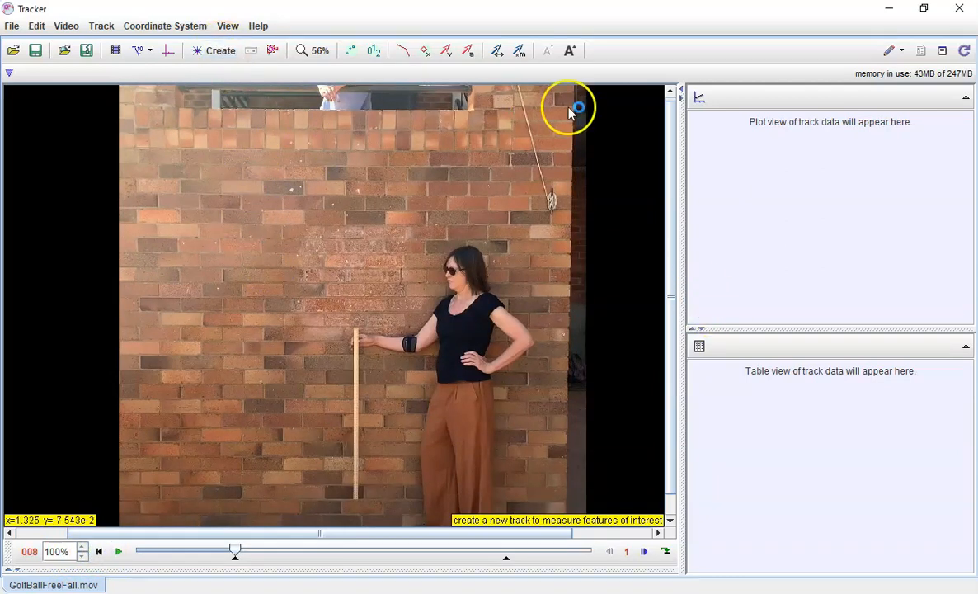
scroll(323, 157, up, 4)
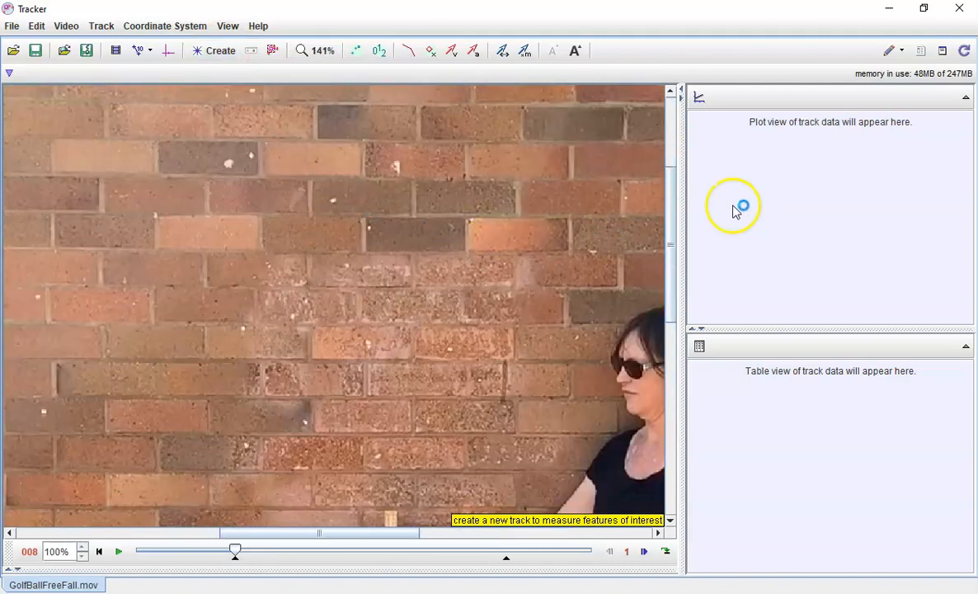
drag(669, 197, 674, 119)
scroll(406, 221, up, 3)
drag(669, 186, 673, 126)
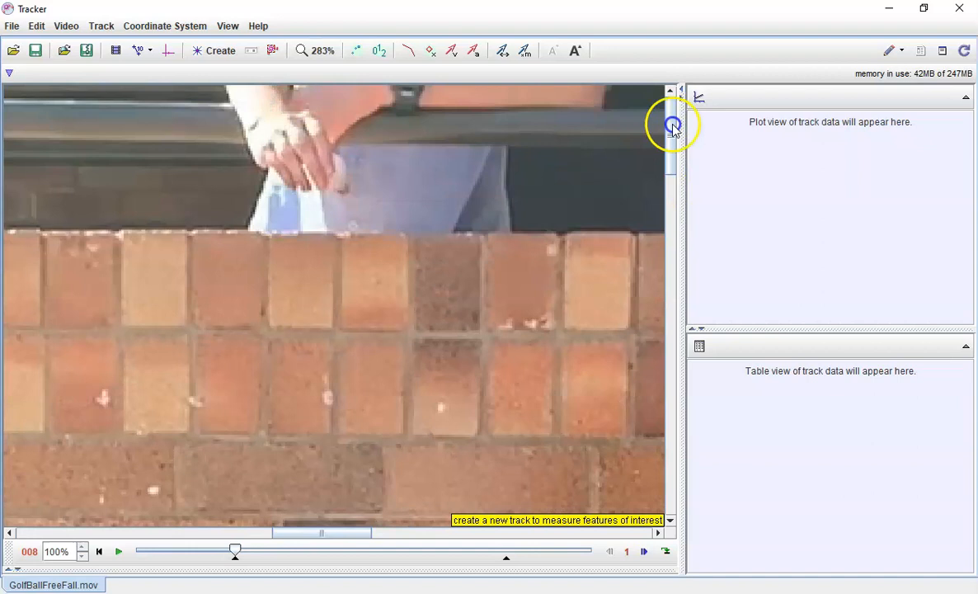
click(218, 52)
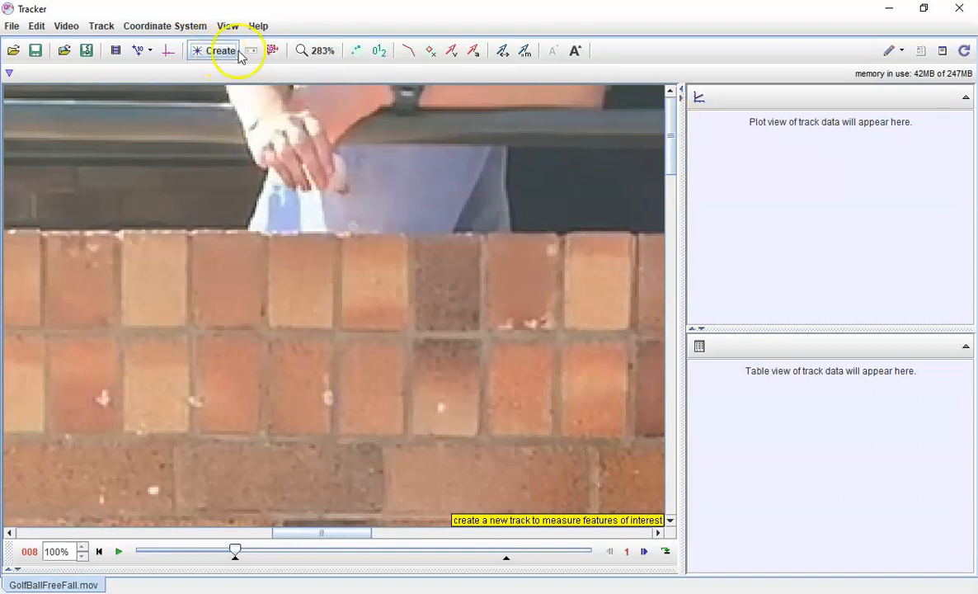
click(229, 53)
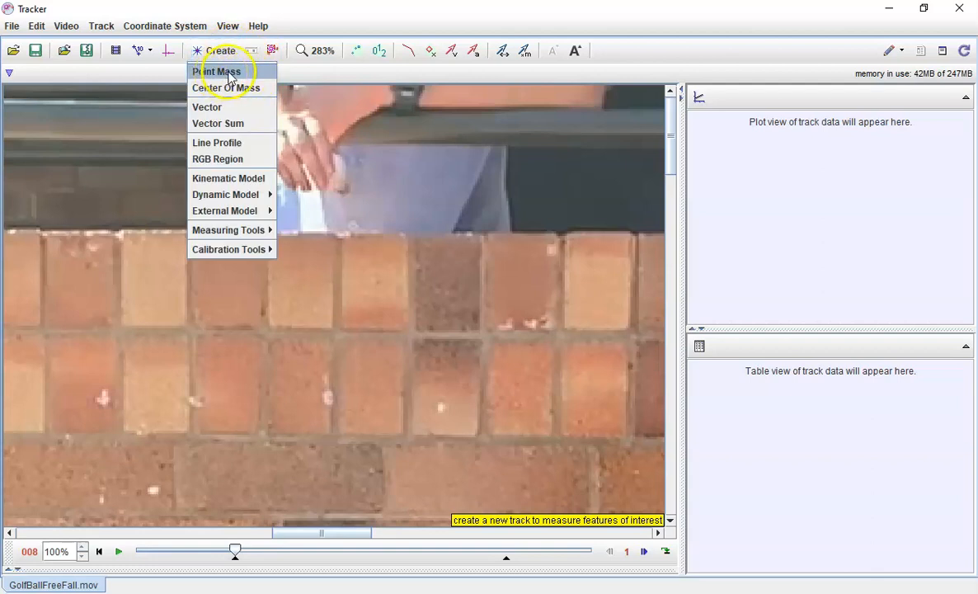
click(229, 72)
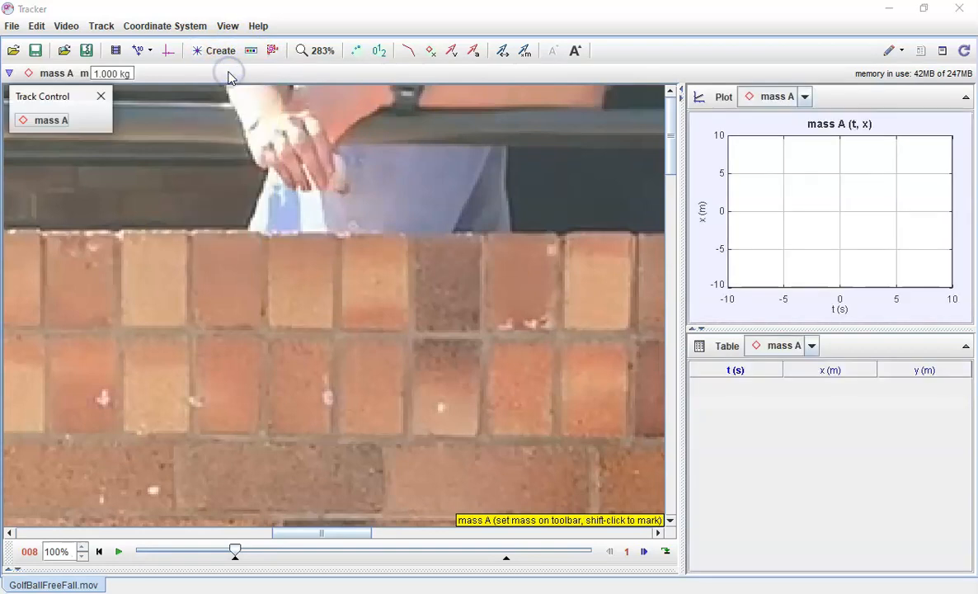
Rename the new point mass track as GolfBall
click(51, 122)
click(49, 139)
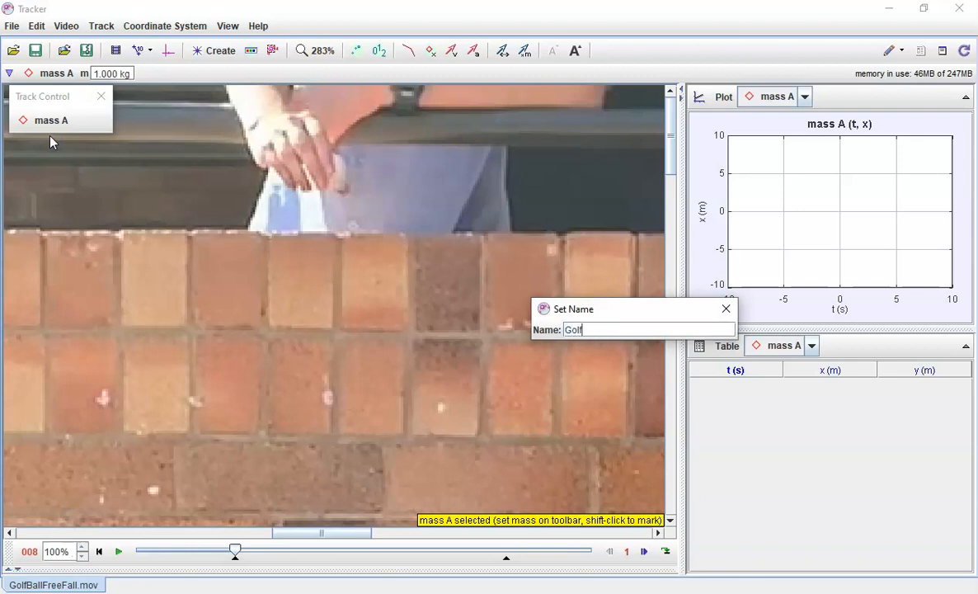
key(Return)
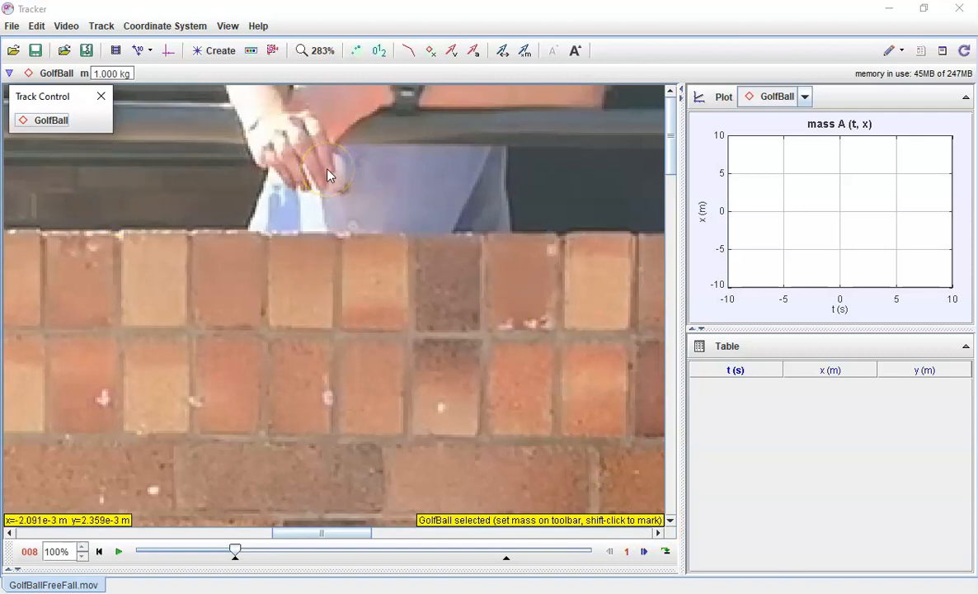
Mark the golf ball's position on the GolfBall track in each frame from 8 to 15, starting at the hand
click(417, 332)
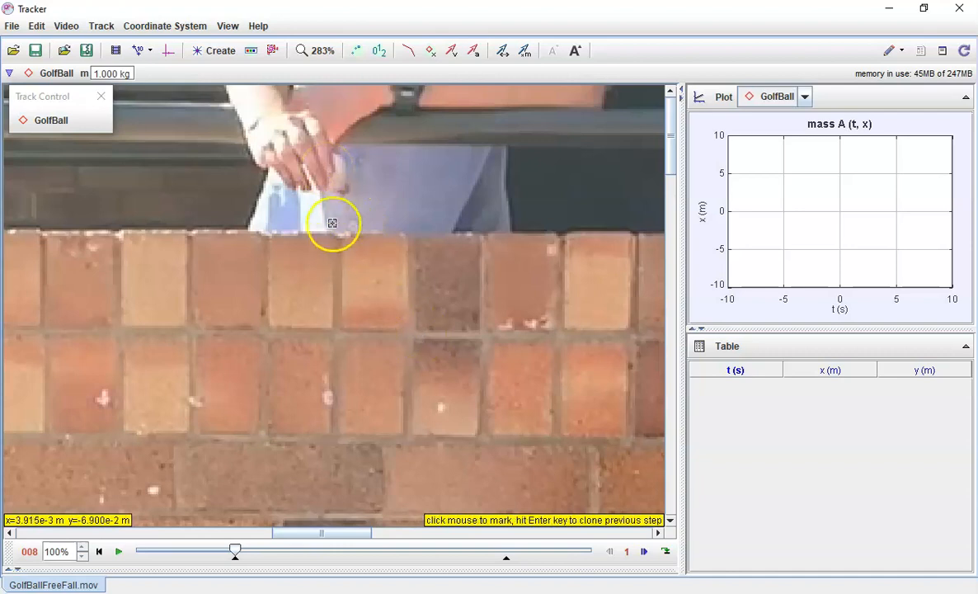
click(327, 171)
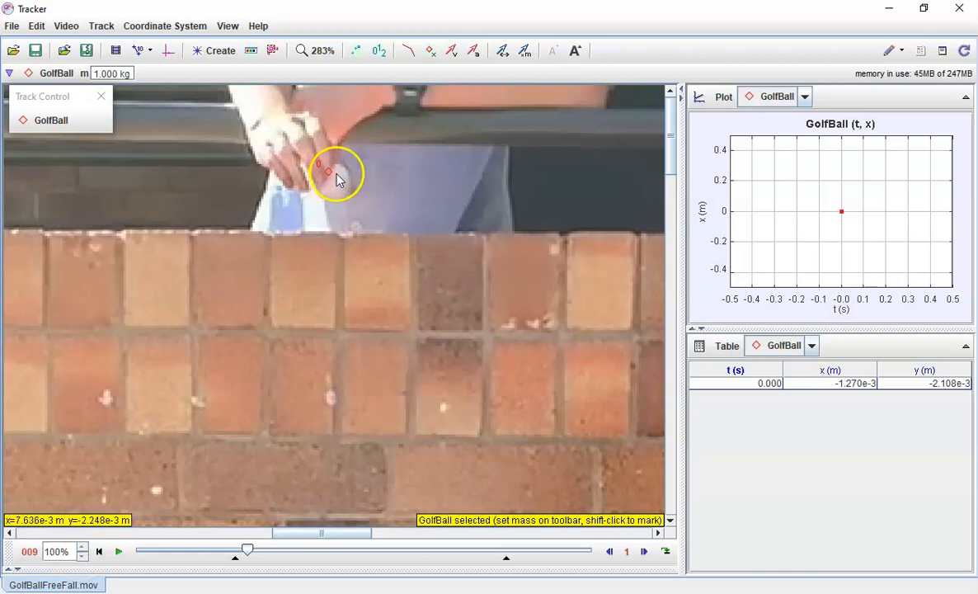
key(shift)
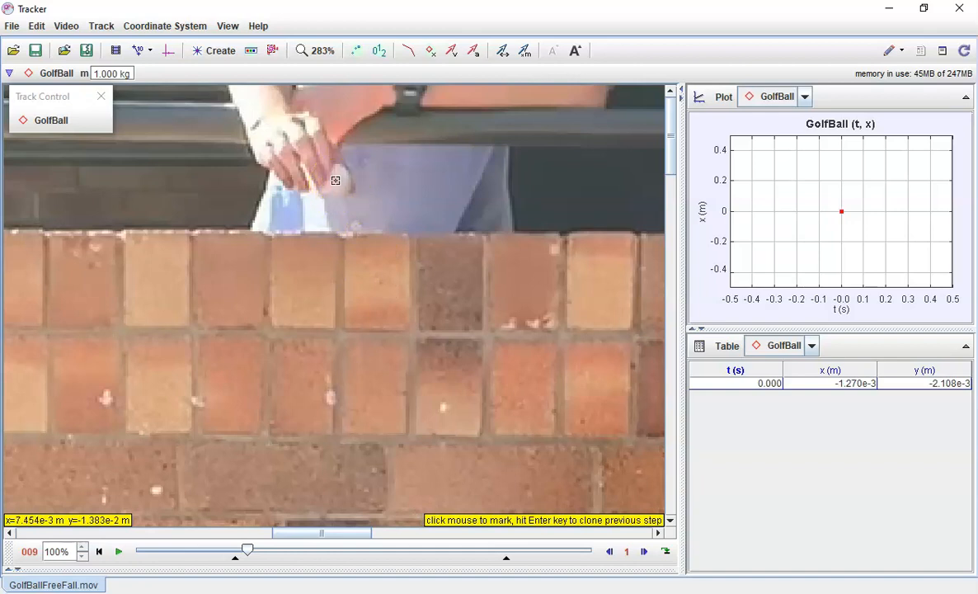
shift+click(335, 180)
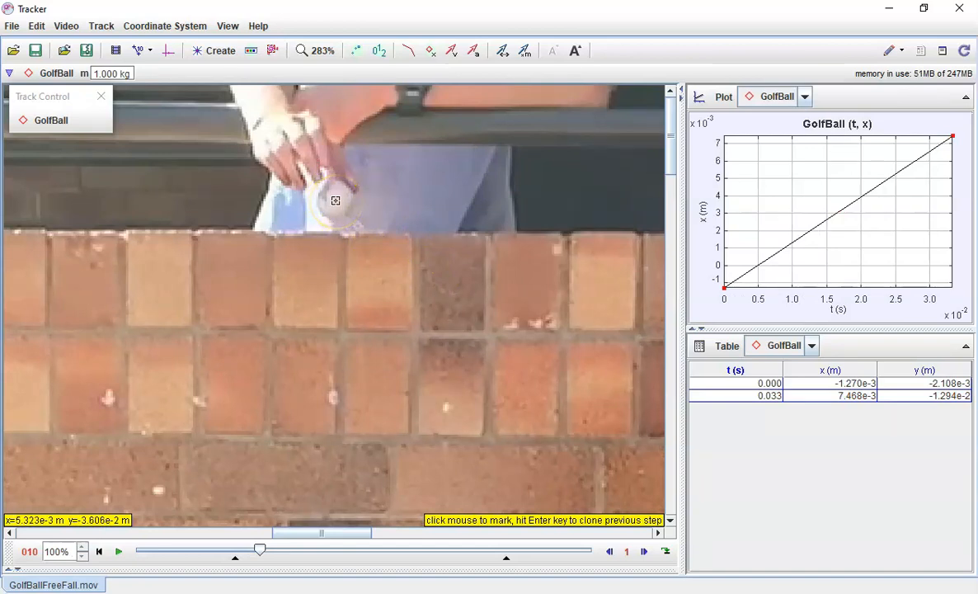
shift+click(334, 200)
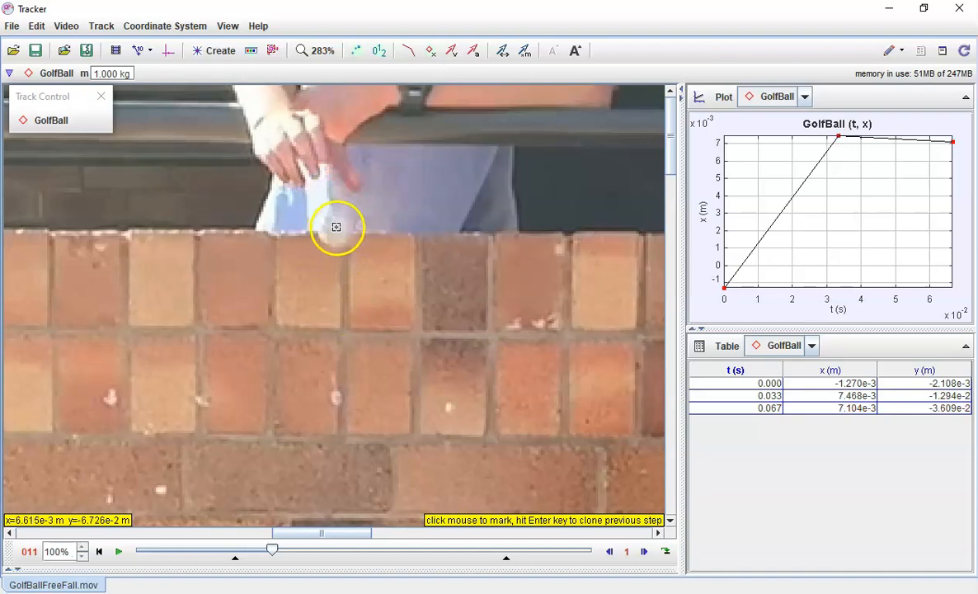
shift+click(336, 227)
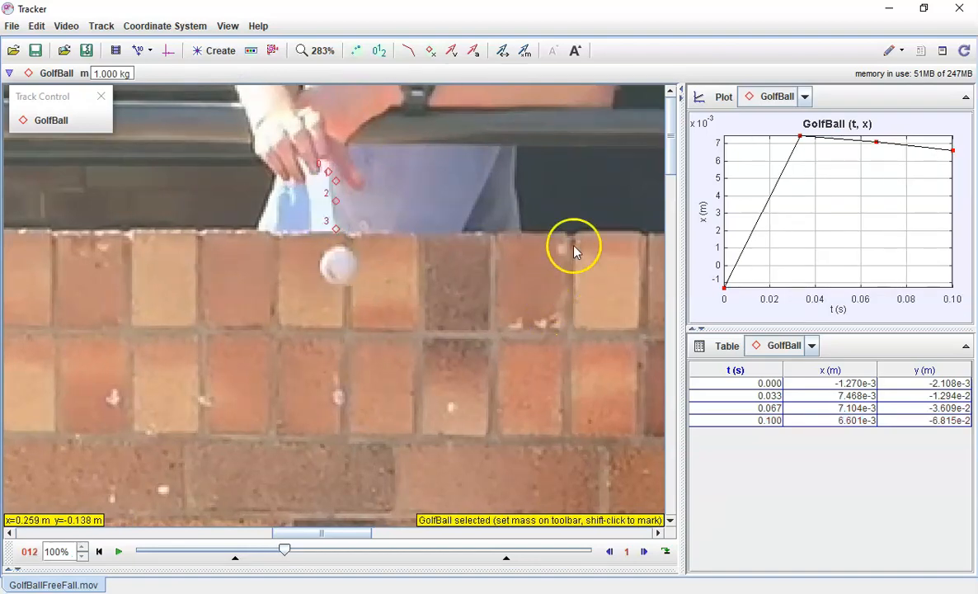
shift+click(338, 265)
shift+click(343, 317)
shift+click(343, 374)
shift+click(346, 443)
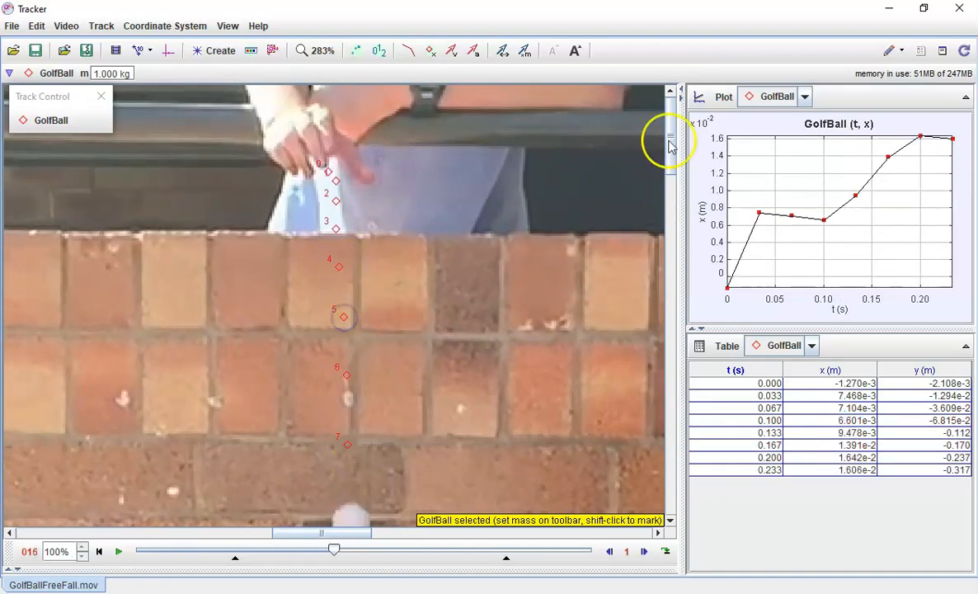
Mark the golf ball's position in each frame from 16 to 29, following its fall down the wall to the ground
drag(671, 143, 671, 215)
shift+click(352, 120)
shift+click(352, 207)
shift+click(354, 305)
shift+click(356, 406)
mouse_move(670, 176)
mouse_down()
mouse_move(658, 249)
mouse_move(668, 474)
mouse_up()
shift+click(356, 133)
shift+click(360, 258)
shift+click(360, 390)
shift+click(361, 157)
shift+click(363, 308)
shift+click(361, 469)
shift+click(362, 138)
shift+click(364, 318)
shift+click(361, 504)
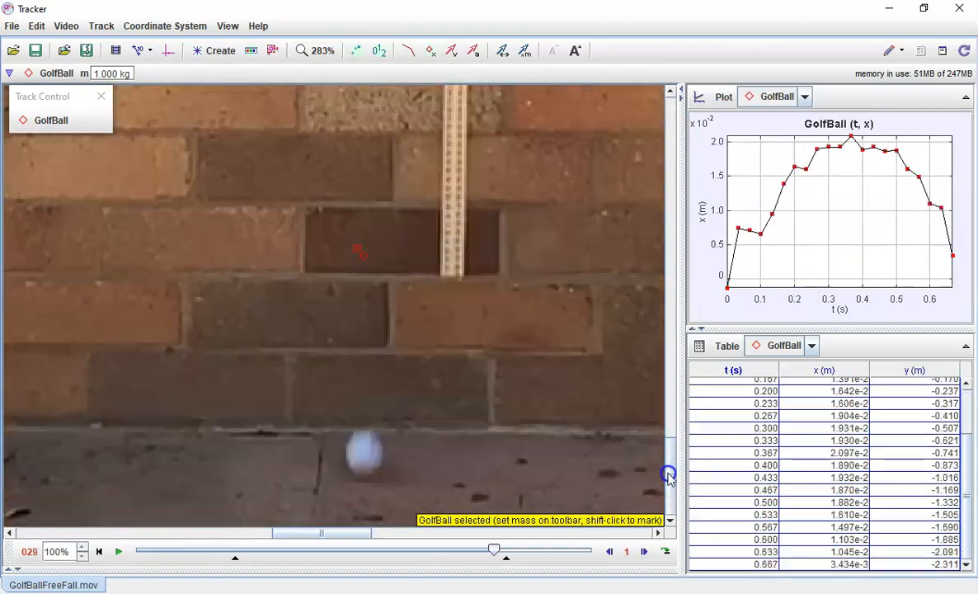
shift+click(364, 452)
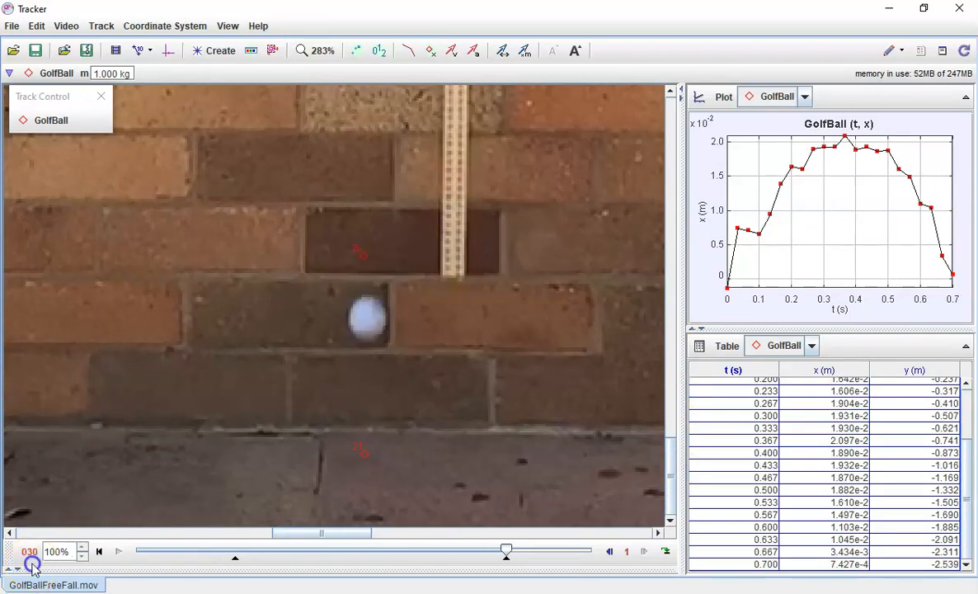
scroll(299, 285, down, 2)
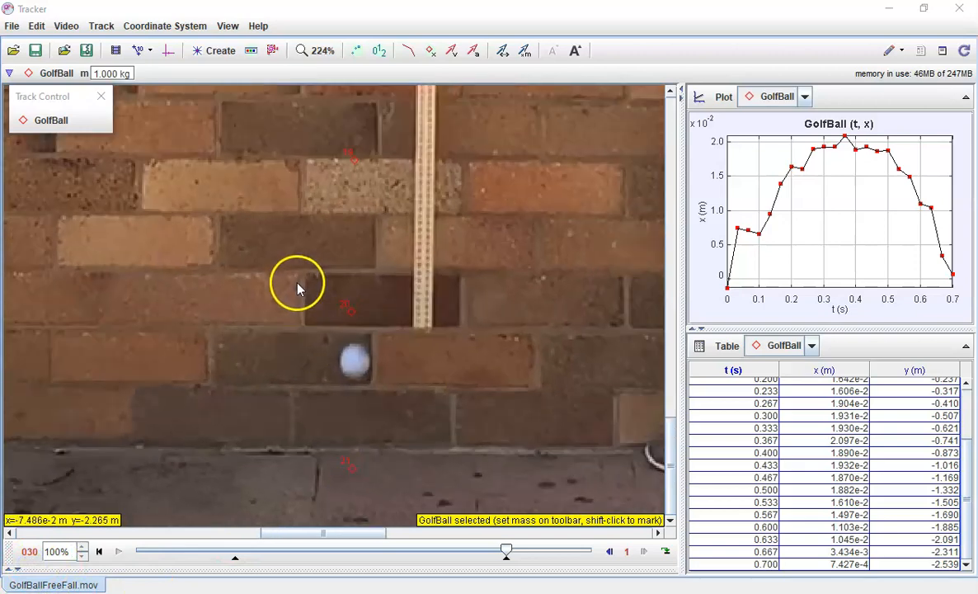
scroll(297, 285, down, 4)
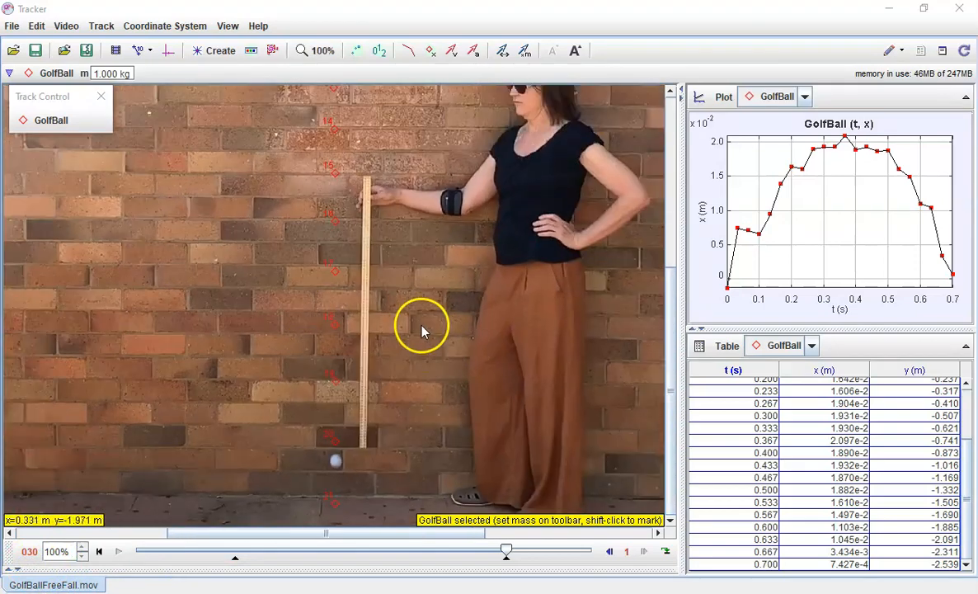
scroll(421, 329, down, 2)
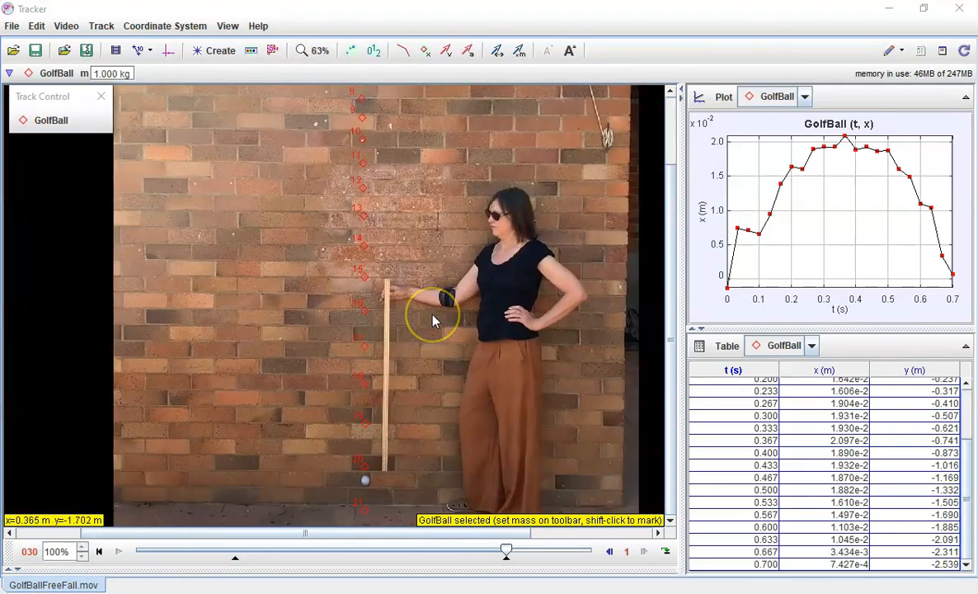
Play the tracked clip from its start frame to review the marked golf ball positions over the whole wall
scroll(433, 315, down, 1)
scroll(432, 315, up, 1)
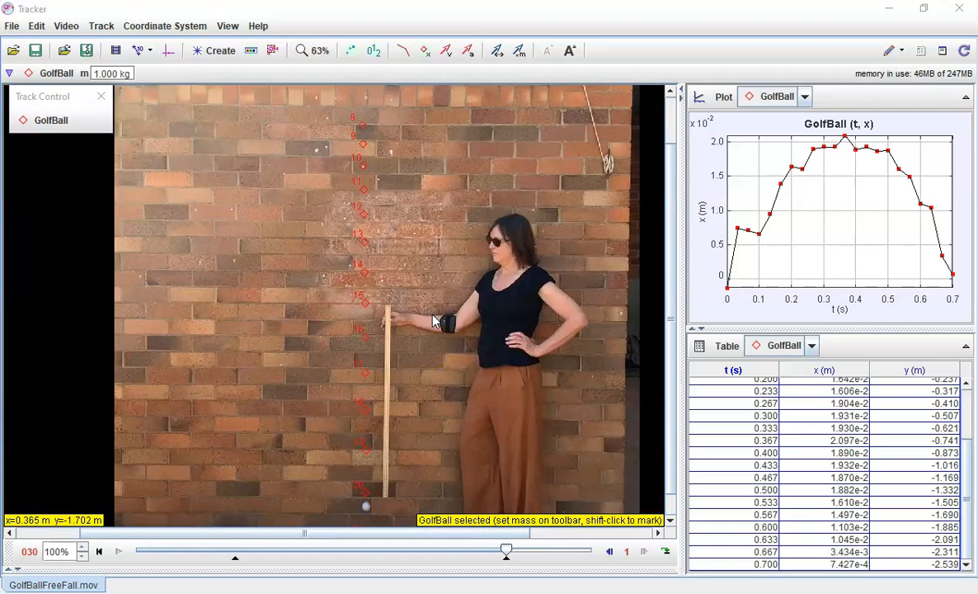
scroll(432, 321, down, 1)
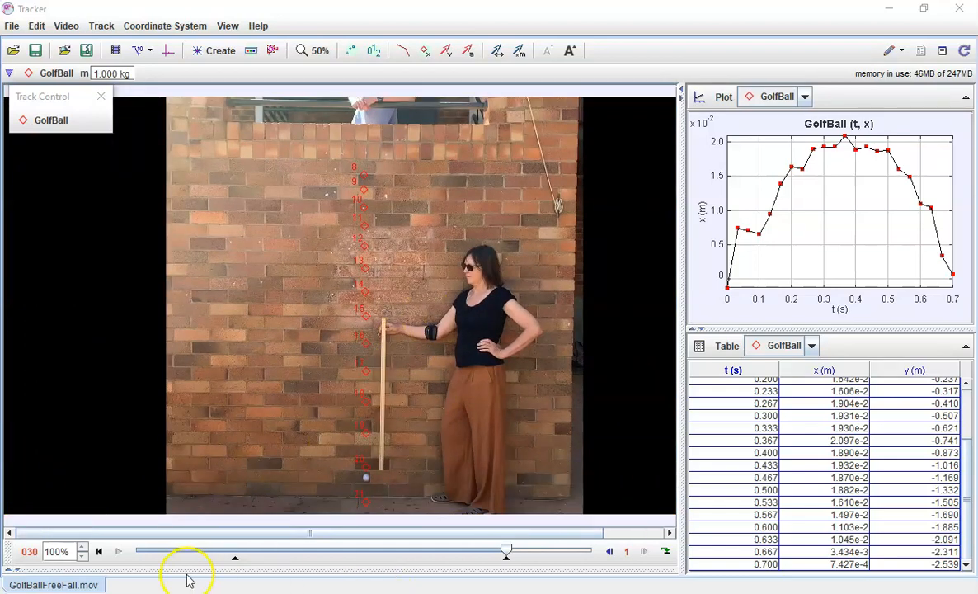
click(99, 550)
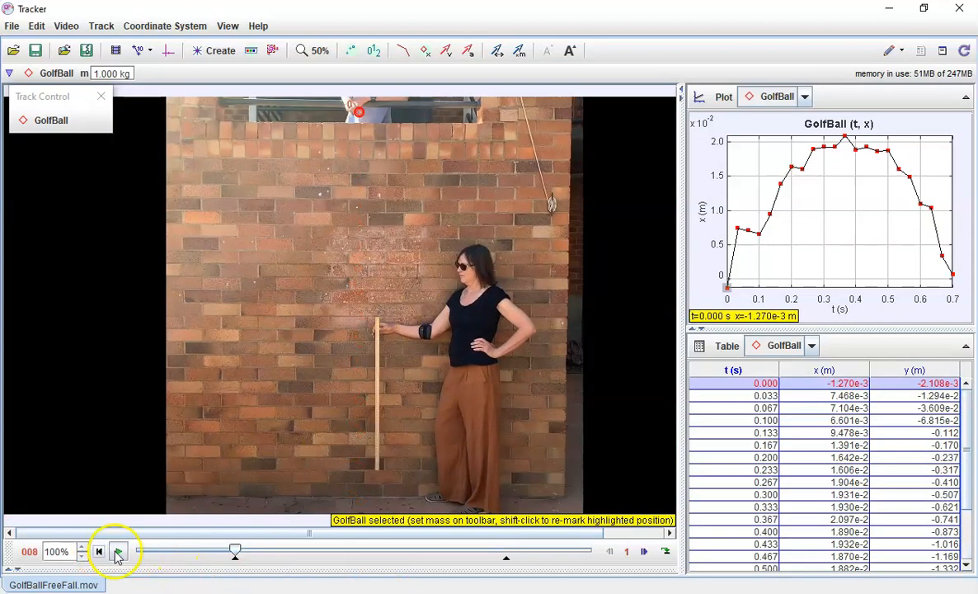
click(118, 552)
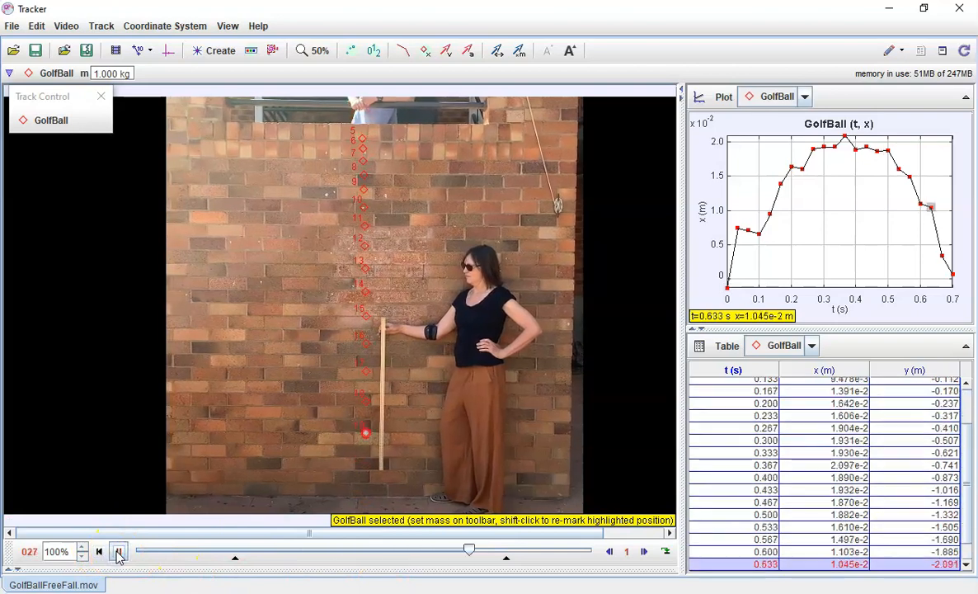
right_click(34, 560)
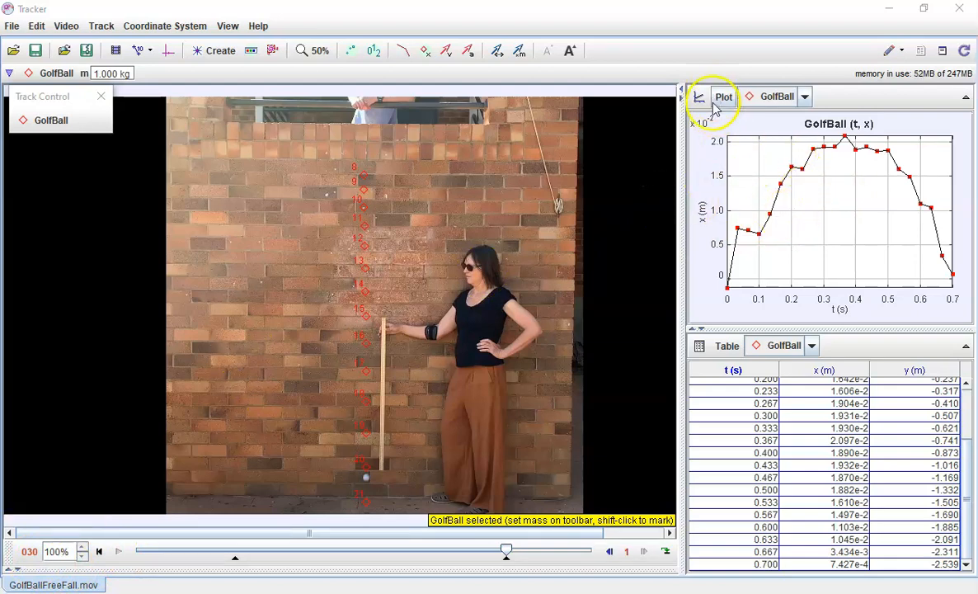
Plot the ball's position y-component against time and open that plot in the Data Tool for analysis
click(701, 212)
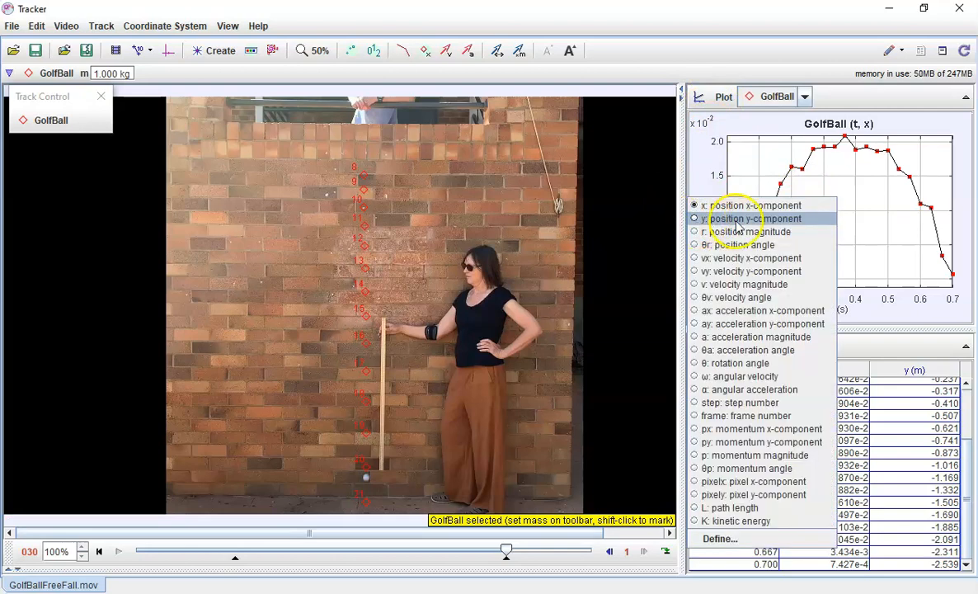
click(740, 219)
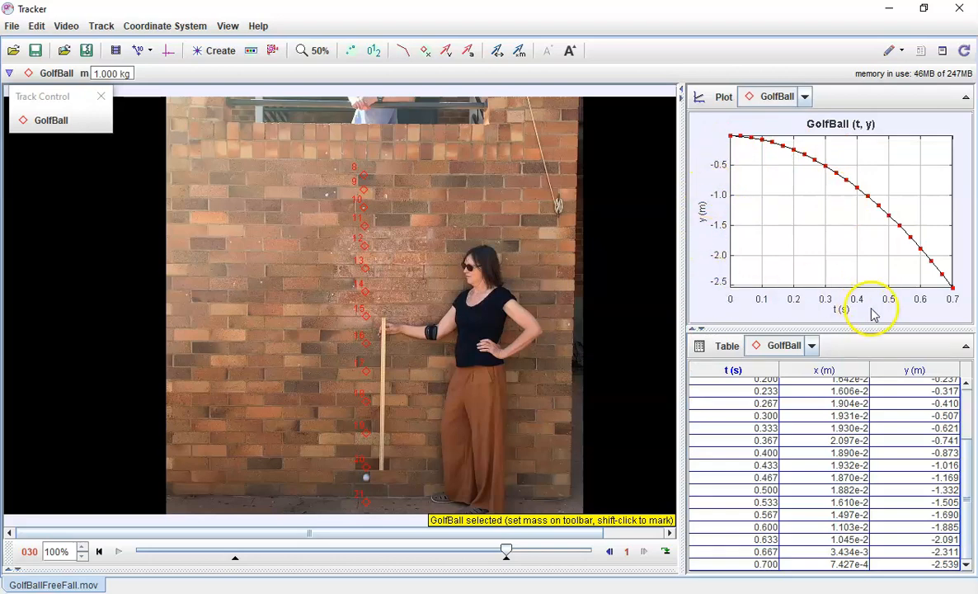
right_click(806, 200)
click(807, 203)
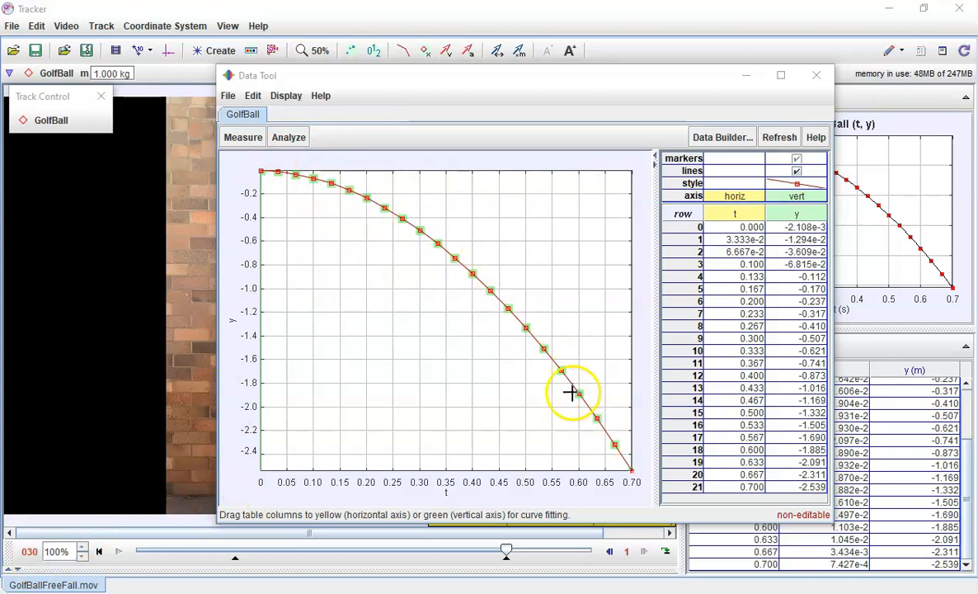
Hide the connecting lines of the y column so that only its markers are plotted
click(801, 185)
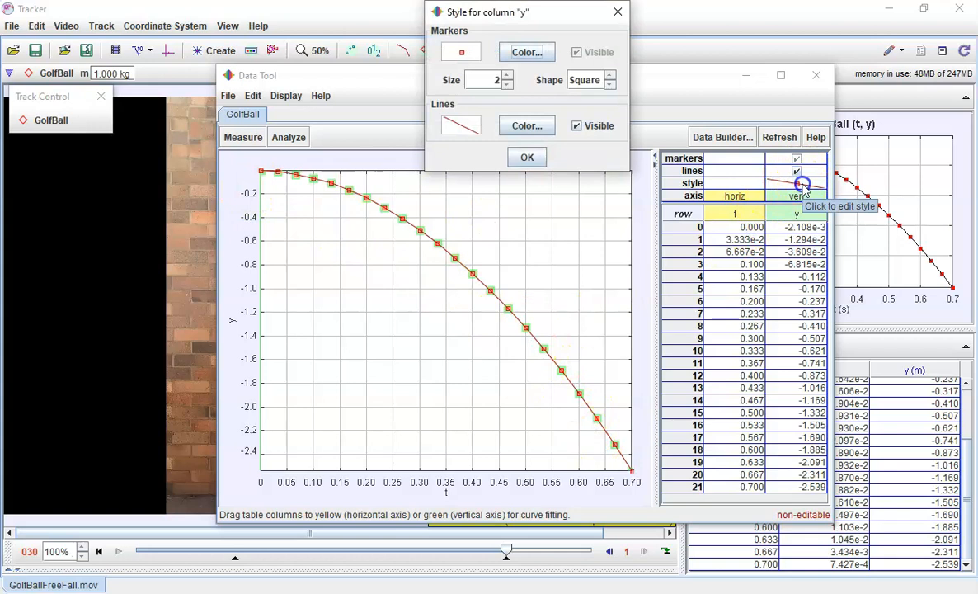
click(578, 125)
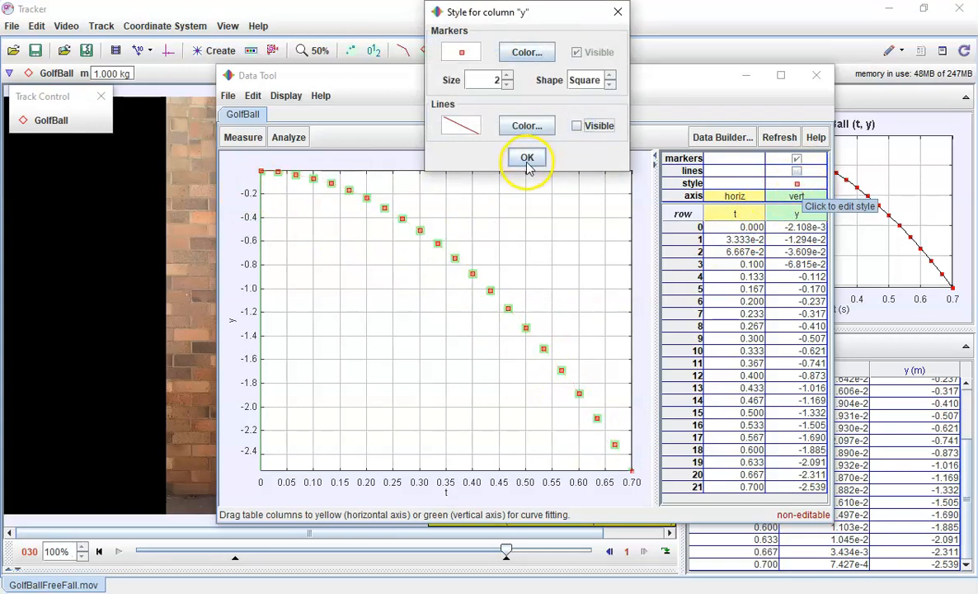
click(526, 157)
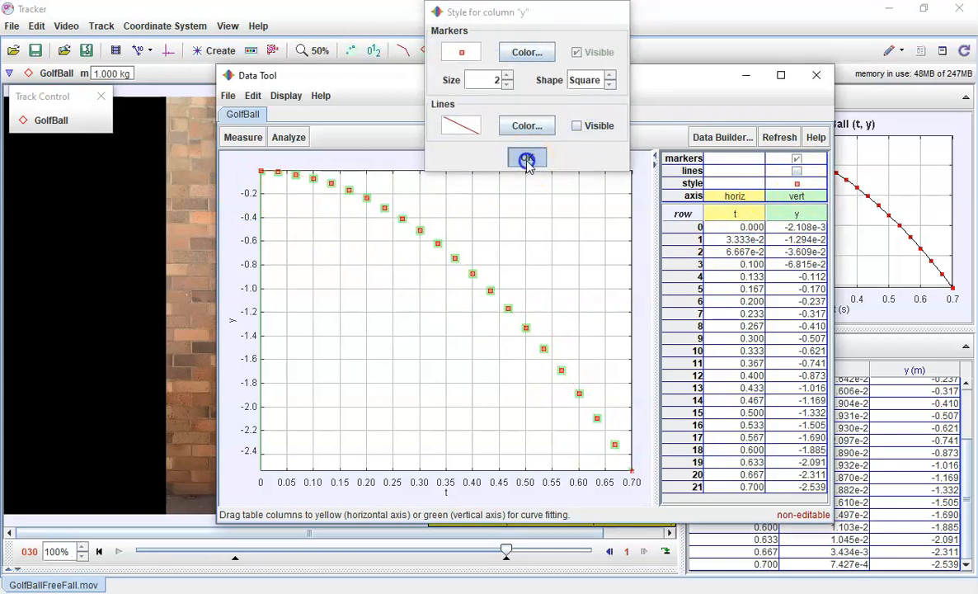
Add a curve fit to the y–t data and set the fit type to Parabola
click(287, 138)
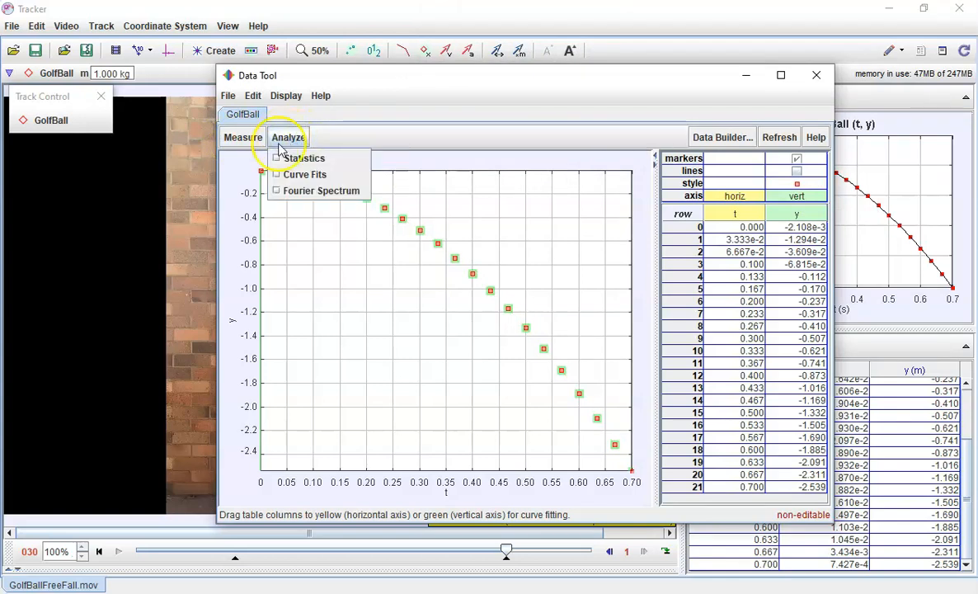
click(272, 174)
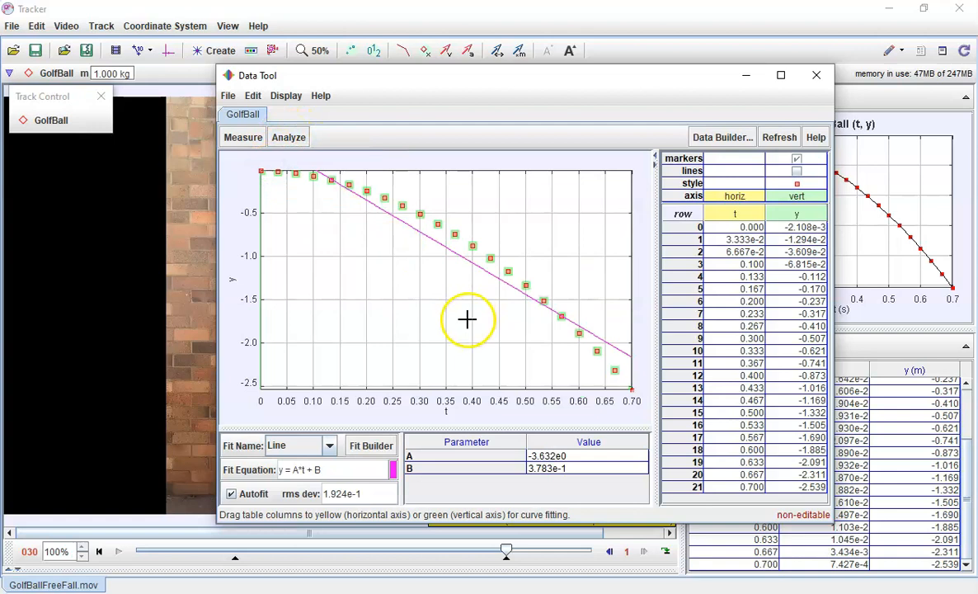
click(331, 446)
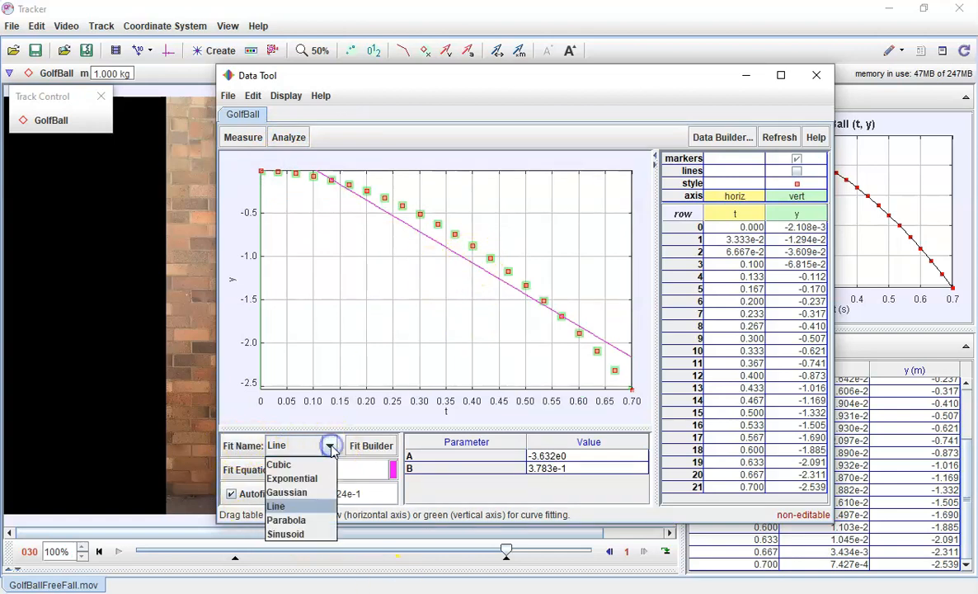
click(301, 526)
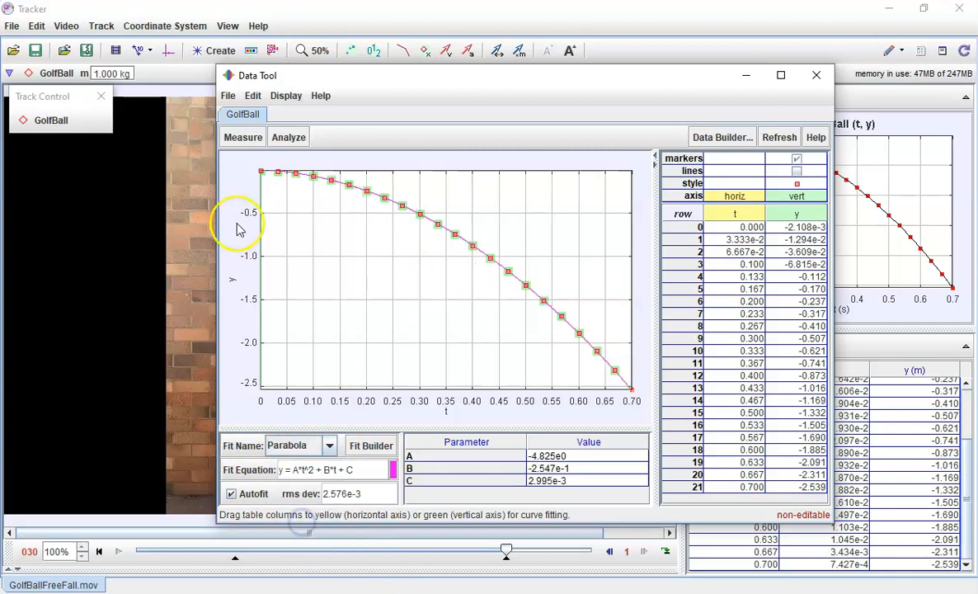
click(31, 565)
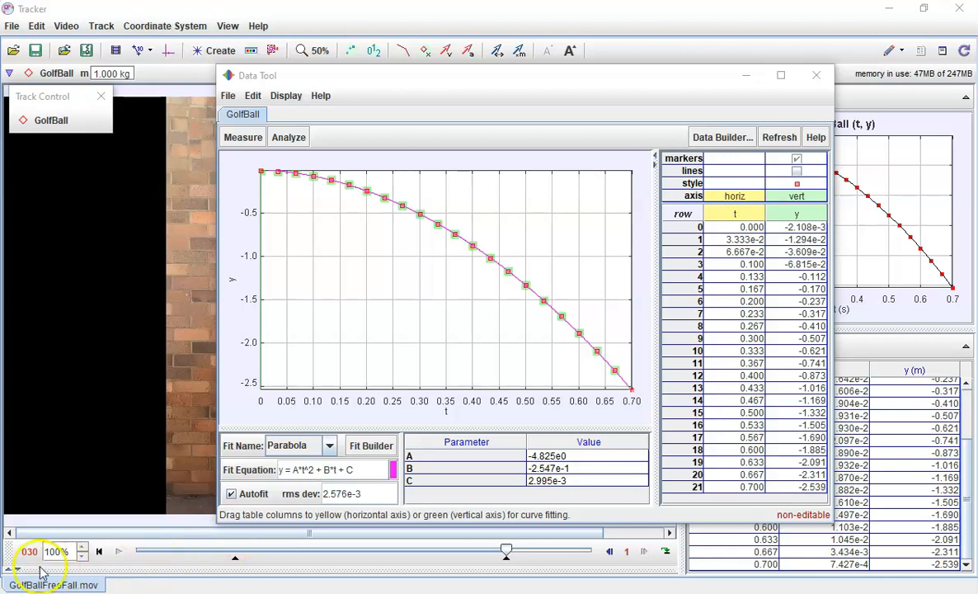
Save the analysis tab as GolfBall_D-T in the BallDropVideos folder, replacing the existing file
click(228, 98)
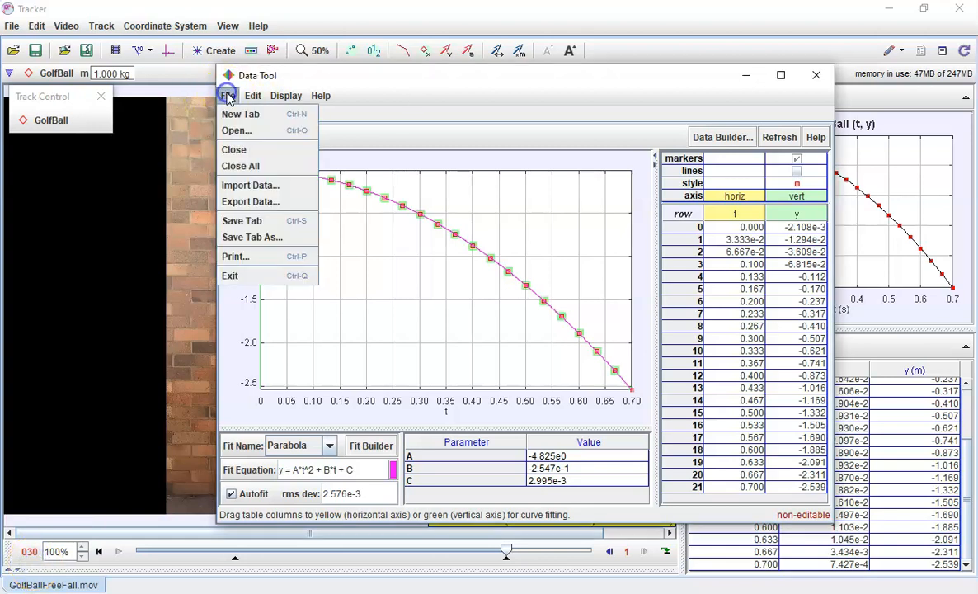
click(249, 239)
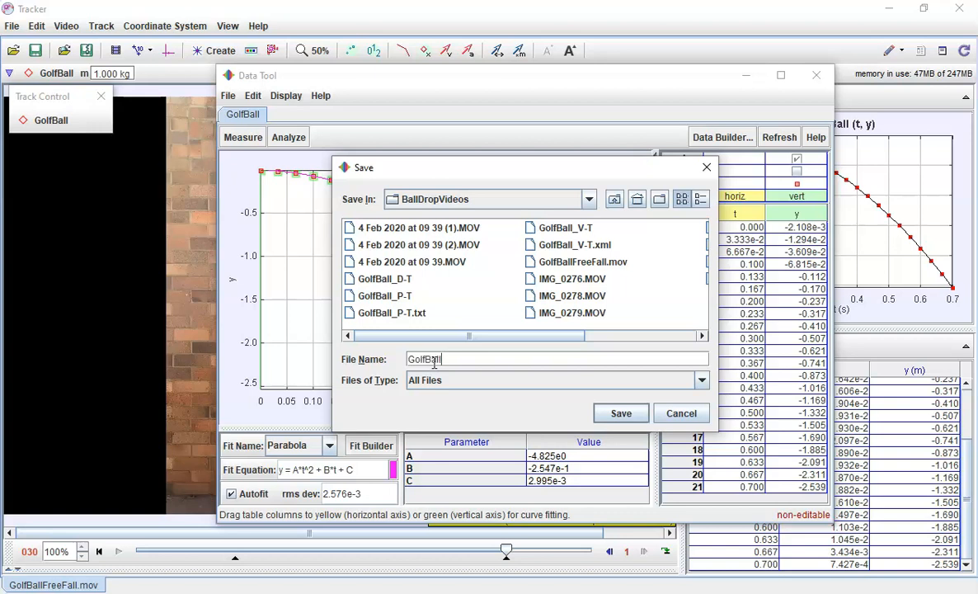
text(GolfBall_D-T)
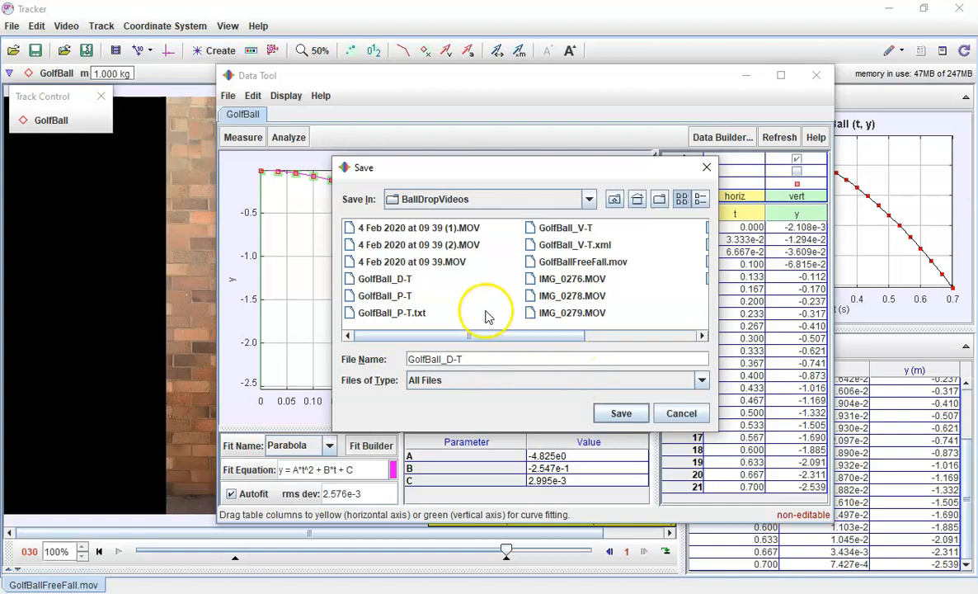
click(635, 415)
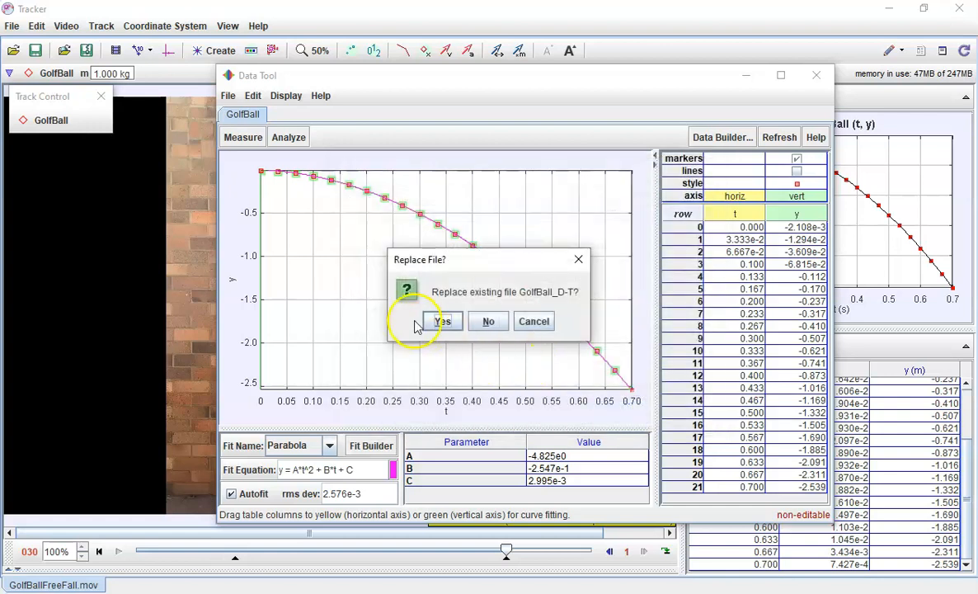
click(449, 321)
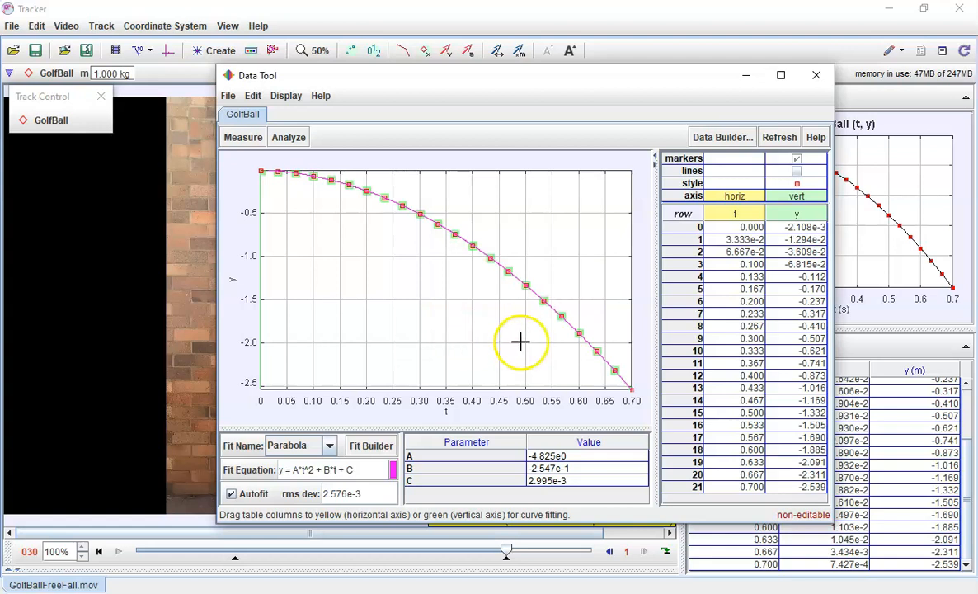
Copy the fitted position-time graph in the Data Tool as an image
click(253, 96)
mouse_move(284, 149)
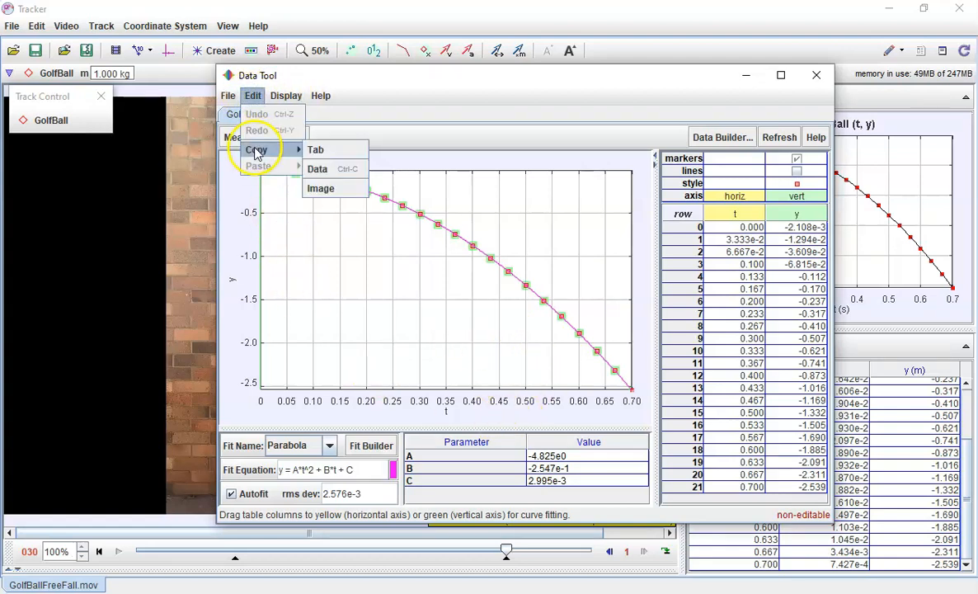
click(319, 190)
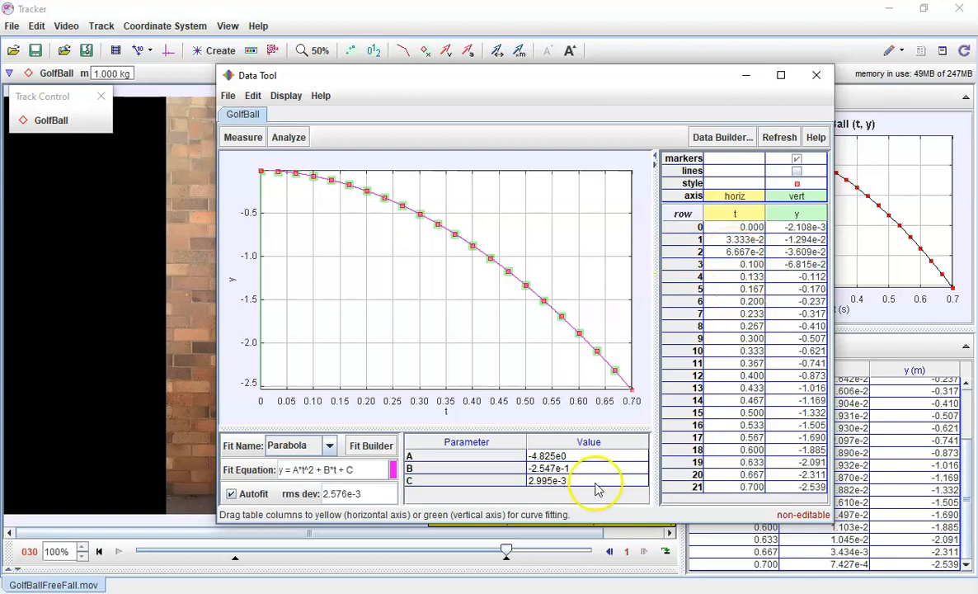
click(30, 553)
Close the position-time analysis and its Data Tool window
click(229, 98)
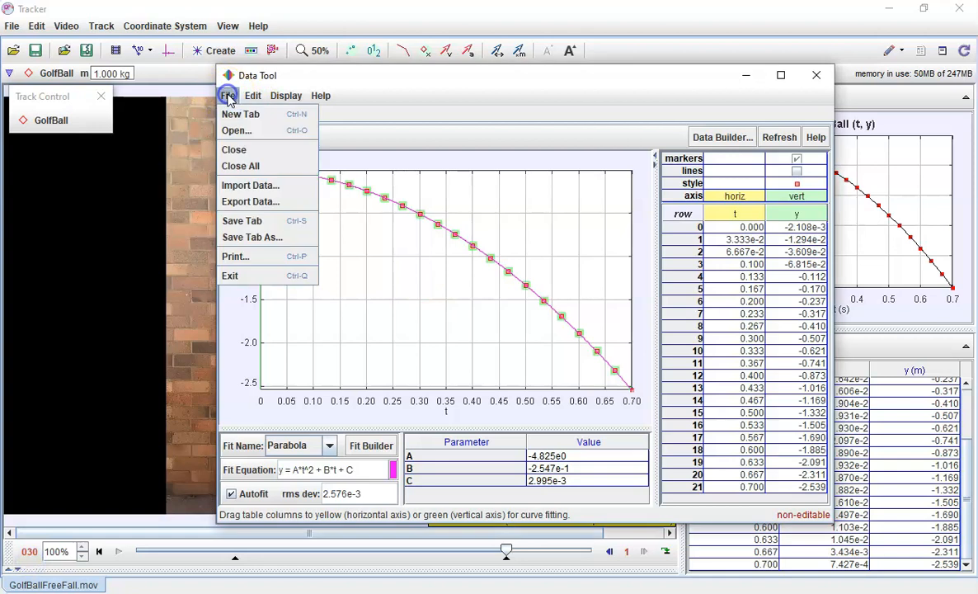
click(235, 151)
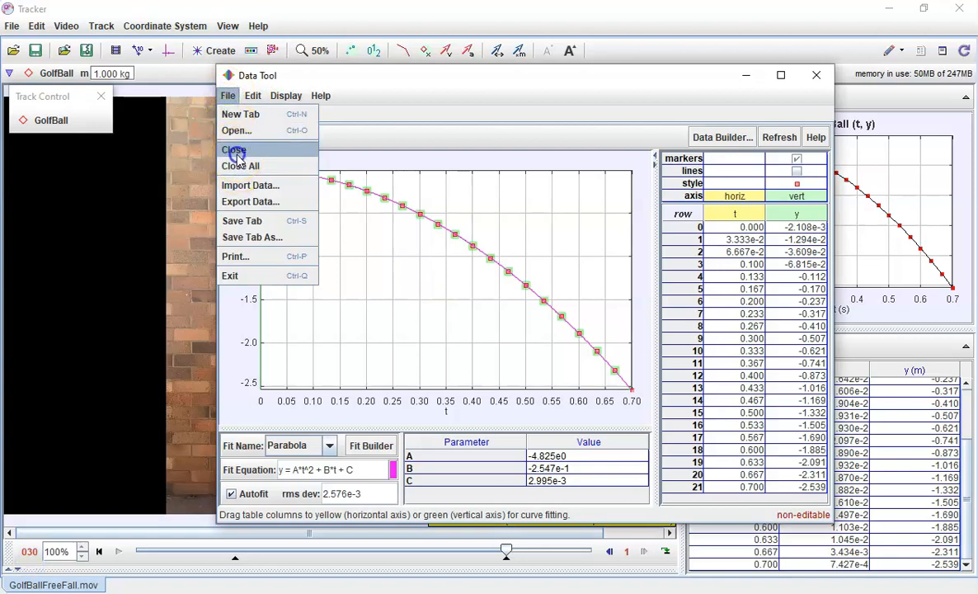
click(813, 77)
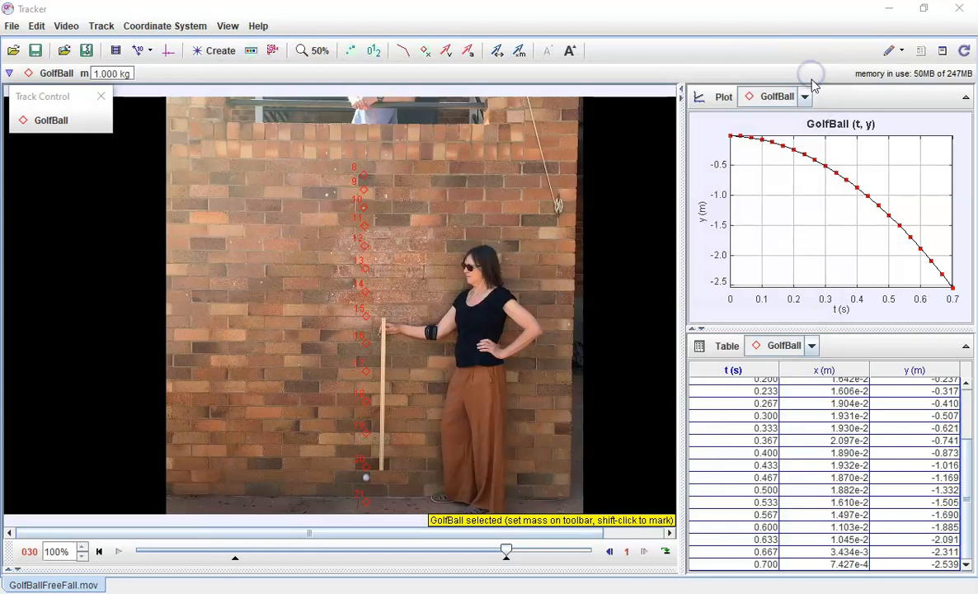
Plot the ball's velocity y-component against time and open that plot in the Data Tool
click(703, 221)
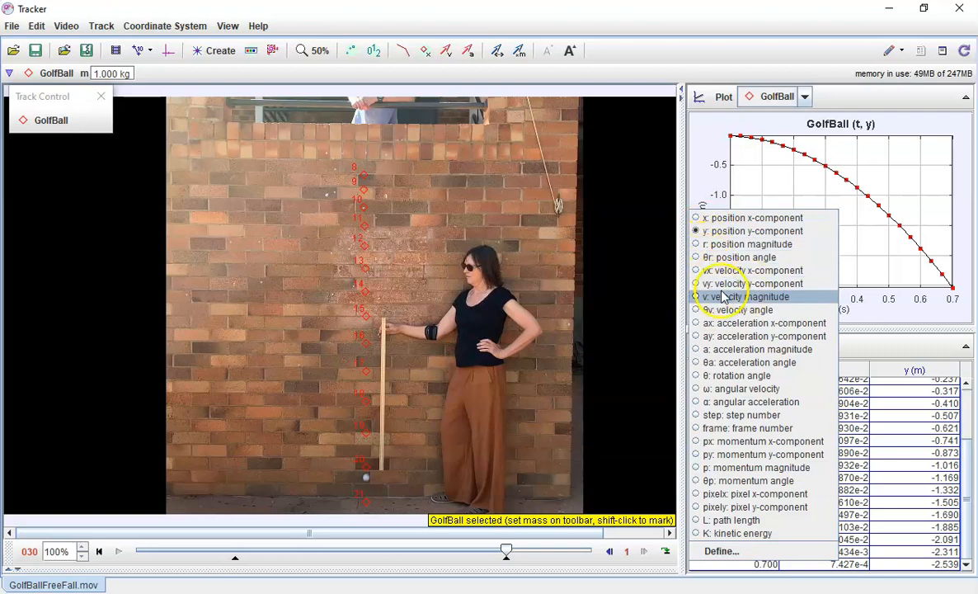
click(724, 283)
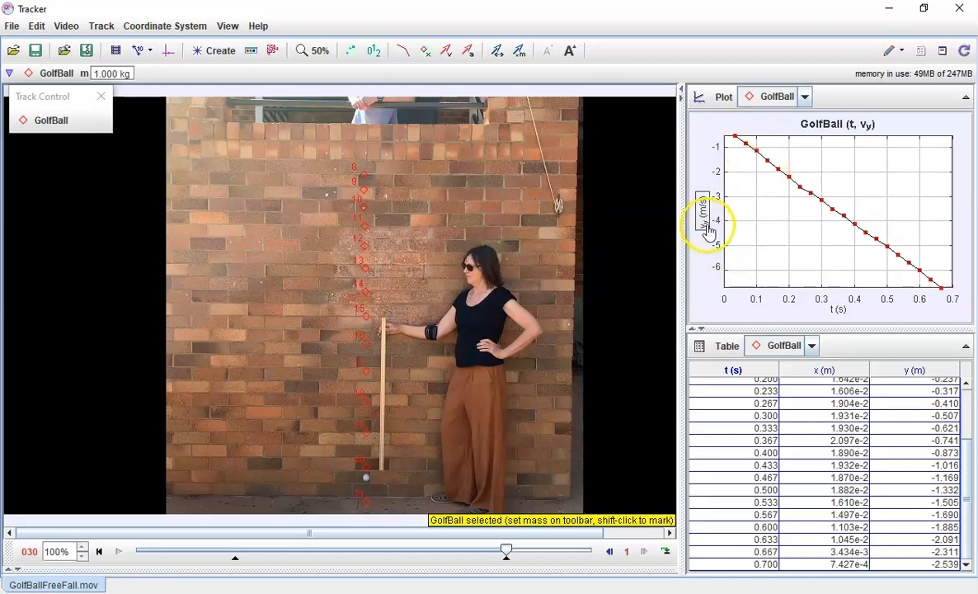
double_click(798, 212)
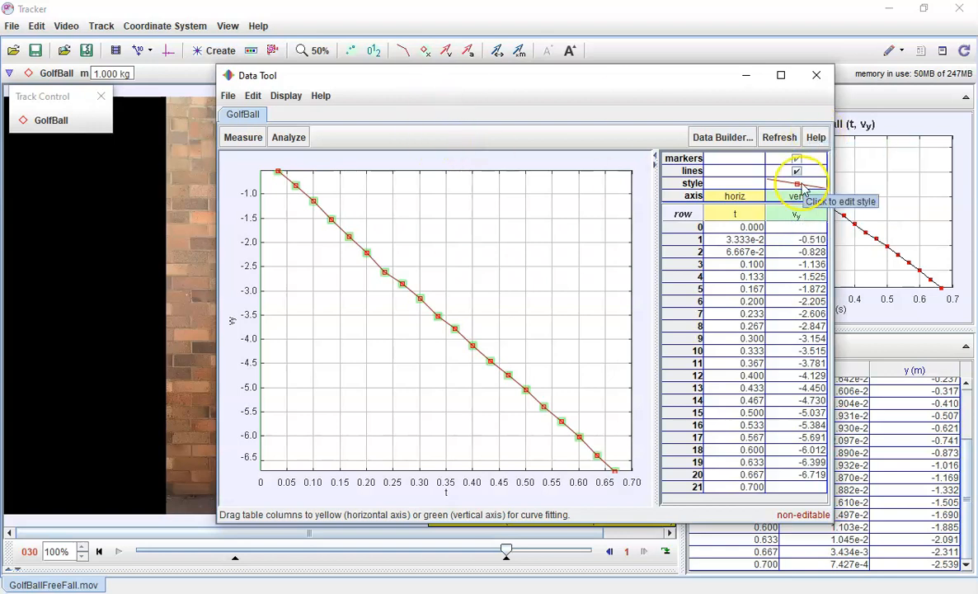
Hide the connecting lines of the vy column so that only its markers are plotted
click(801, 185)
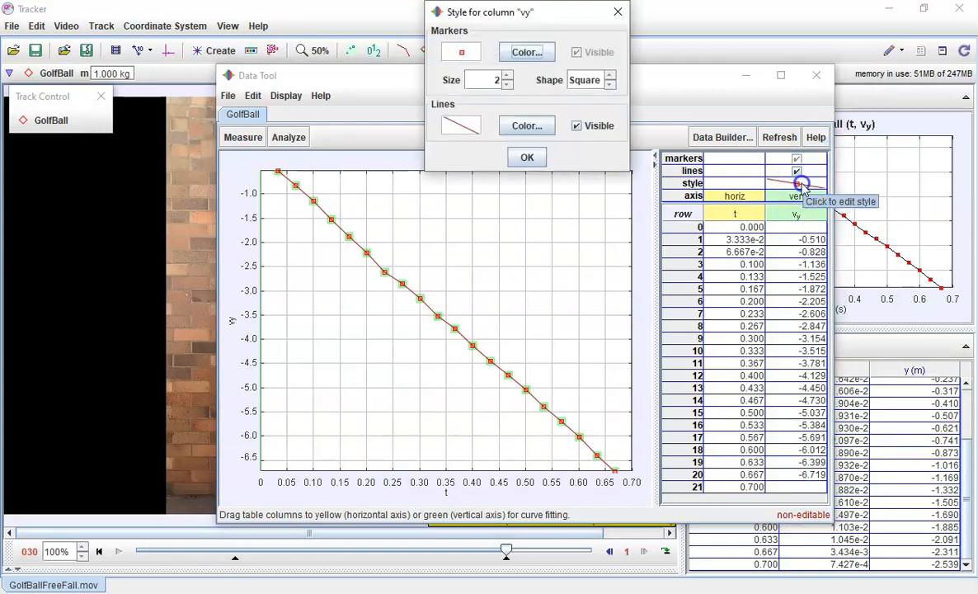
click(584, 126)
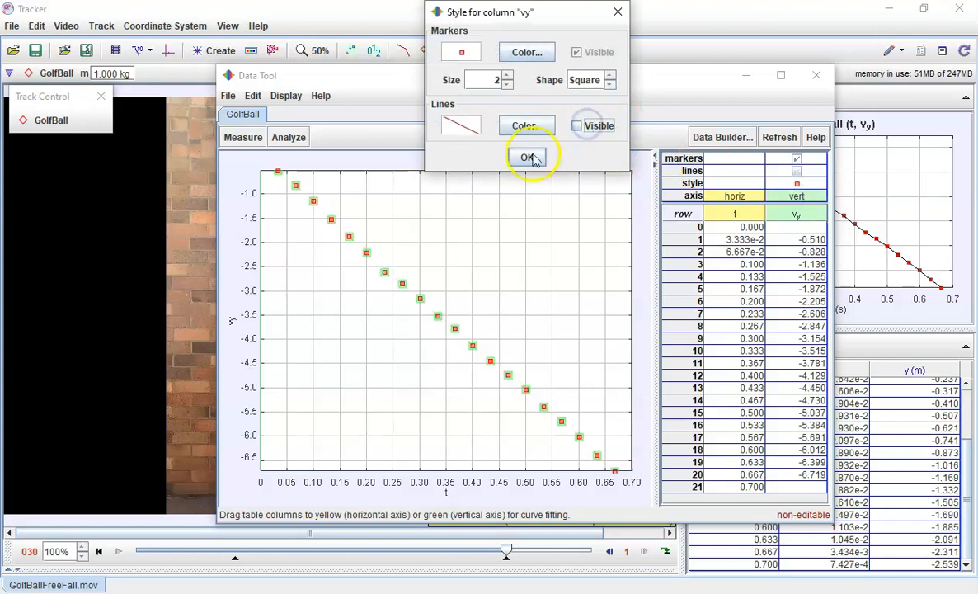
click(526, 156)
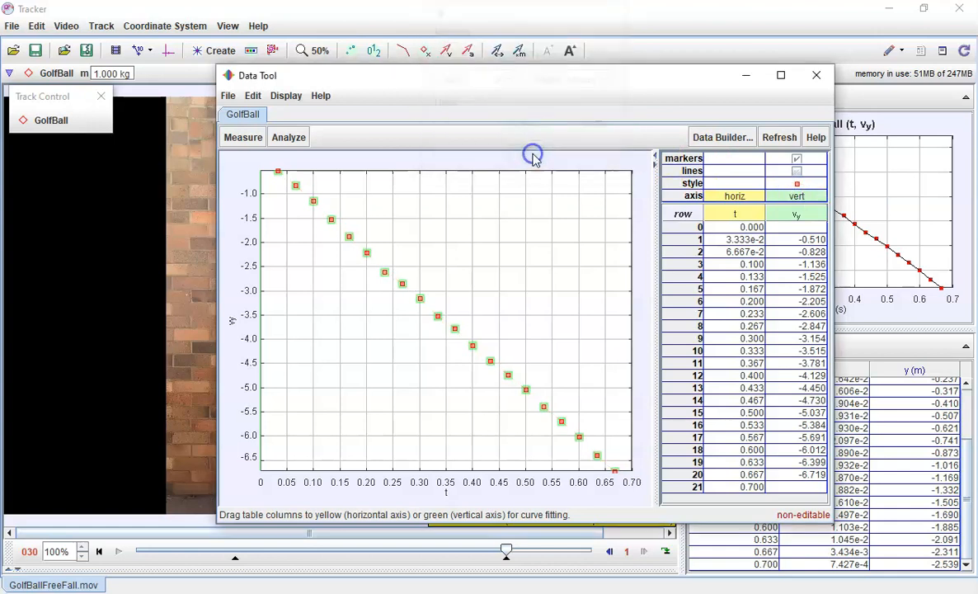
Add a Line curve fit to the vy–t data to obtain its slope and intercept
click(288, 138)
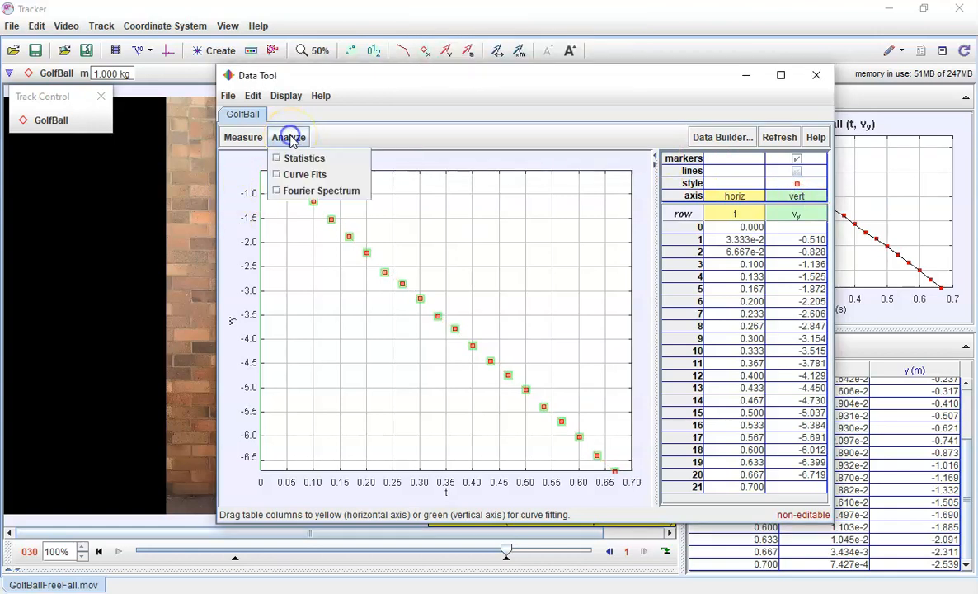
click(265, 174)
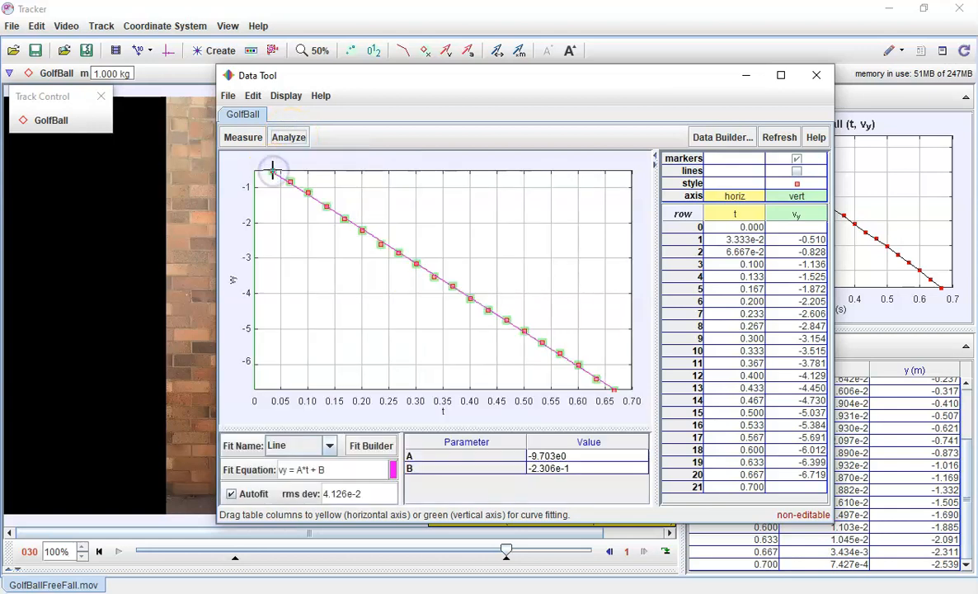
mouse_move(601, 403)
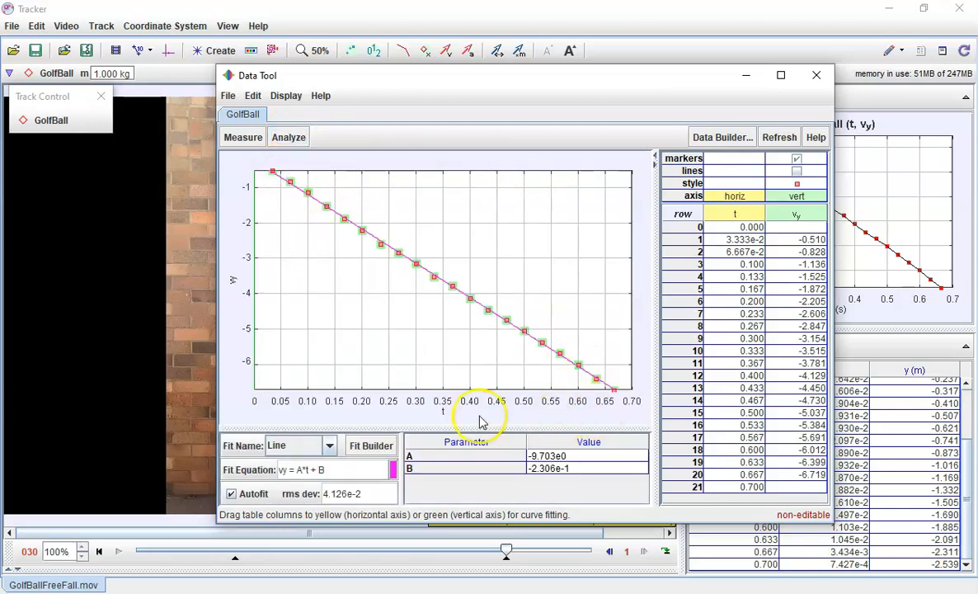